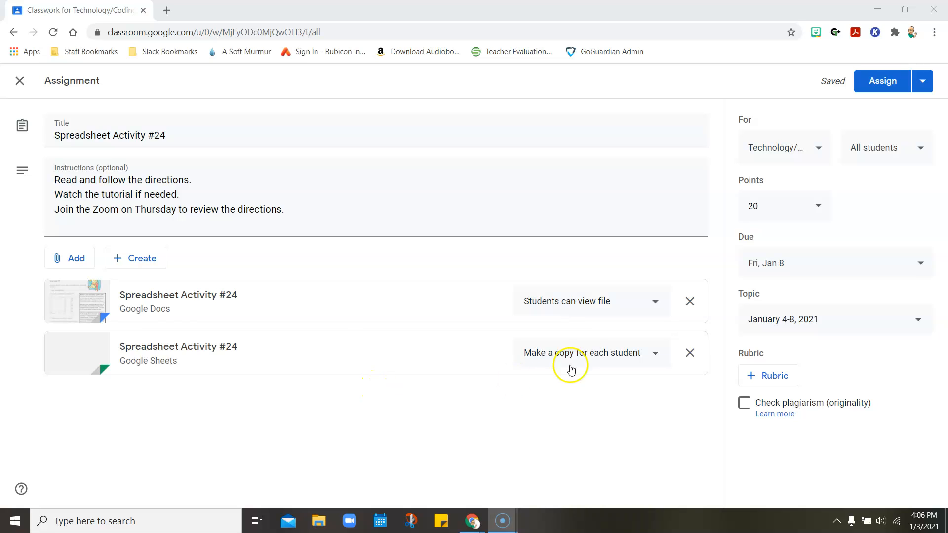
Open the attached Spreadsheet Activity #24 Google Docs file and enlarge its view to 150%.
{"action": "left_click", "coordinate": [142, 295]}
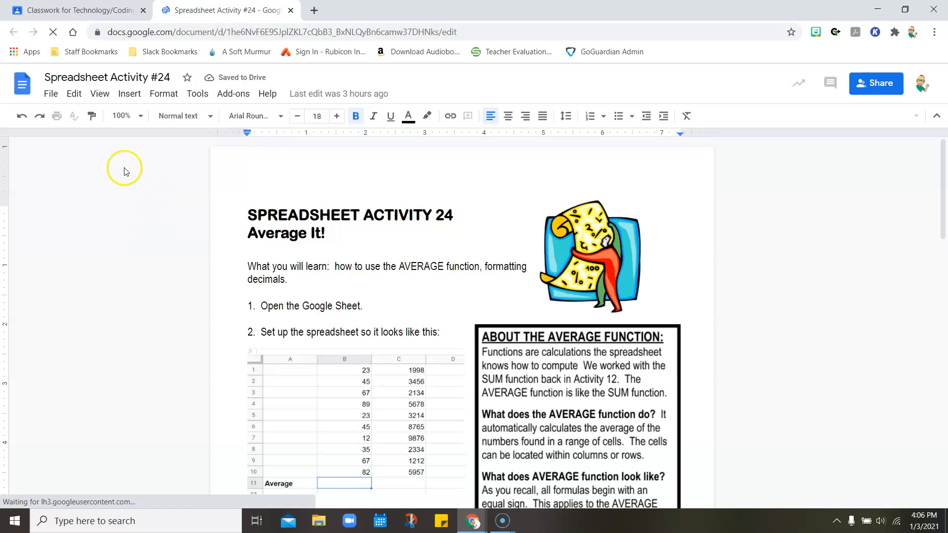
{"action": "left_click", "coordinate": [141, 119]}
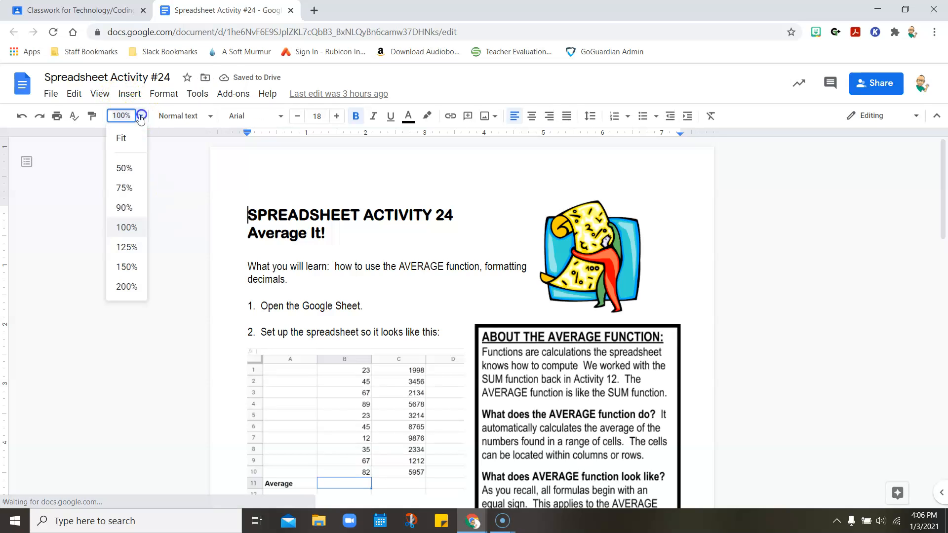
{"action": "left_click", "coordinate": [120, 264]}
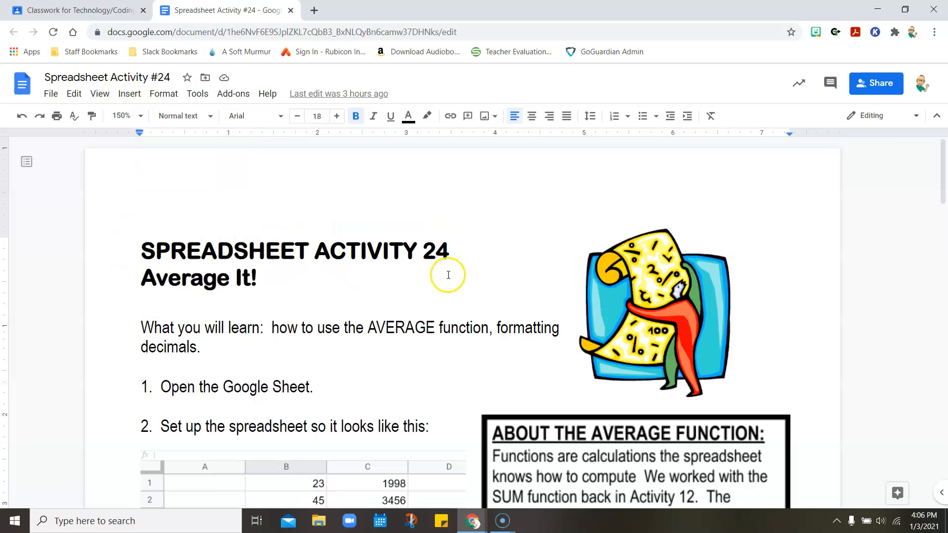
Read the first activity directions, the sample data table and the box about the AVERAGE function.
{"action": "scroll", "coordinate": [446, 276], "scroll_direction": "down", "scroll_amount": 2}
{"action": "left_click_drag", "start_coordinate": [370, 205], "coordinate": [436, 204]}
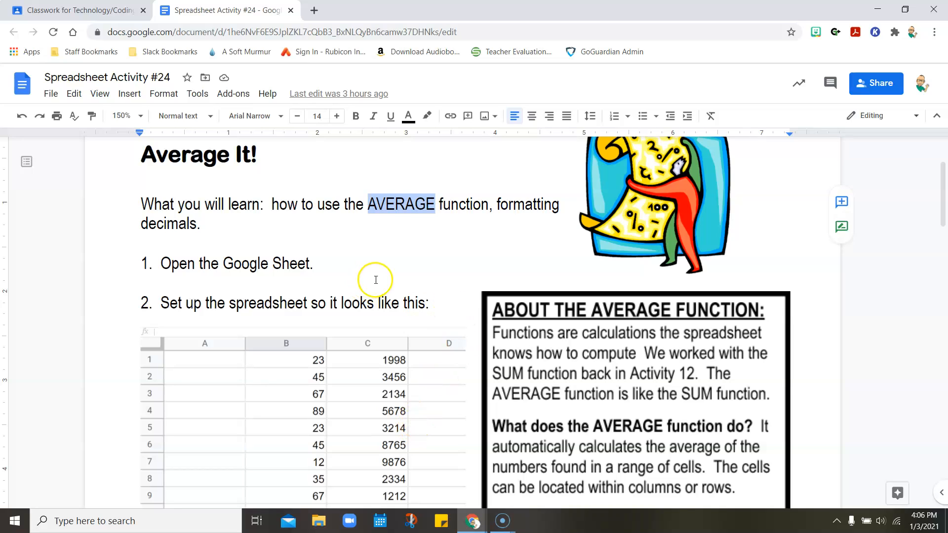
{"action": "scroll", "coordinate": [375, 279], "scroll_direction": "down", "scroll_amount": 1}
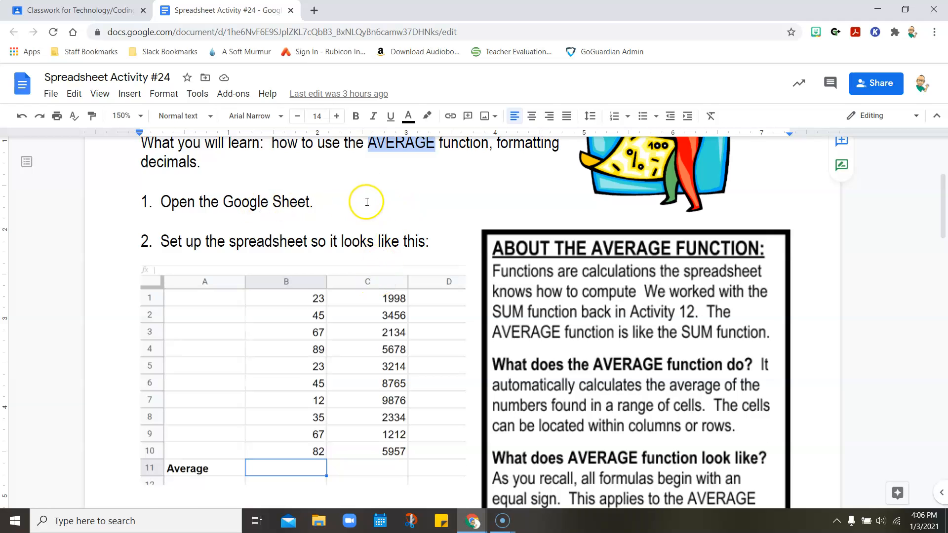
{"action": "scroll", "coordinate": [366, 202], "scroll_direction": "down", "scroll_amount": 1}
{"action": "mouse_move", "coordinate": [279, 241]}
{"action": "left_mouse_down"}
{"action": "mouse_move", "coordinate": [312, 259]}
{"action": "mouse_move", "coordinate": [241, 228]}
{"action": "mouse_move", "coordinate": [273, 239]}
{"action": "left_mouse_up"}
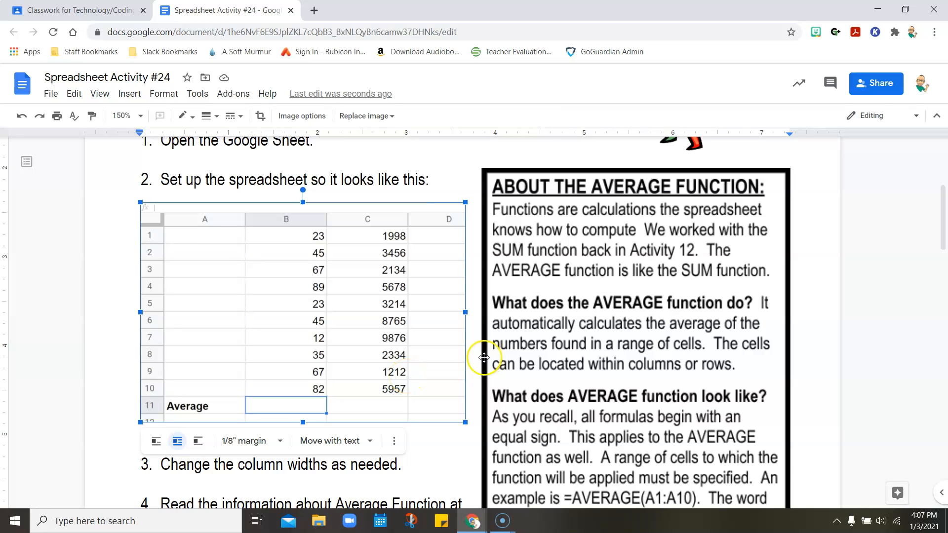
{"action": "left_click", "coordinate": [507, 215]}
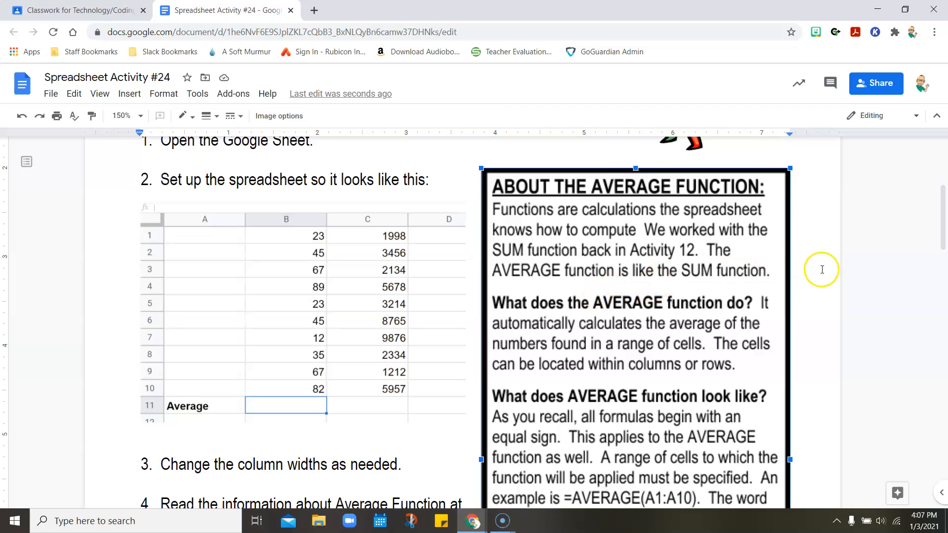
{"action": "scroll", "coordinate": [893, 271], "scroll_direction": "down", "scroll_amount": 3}
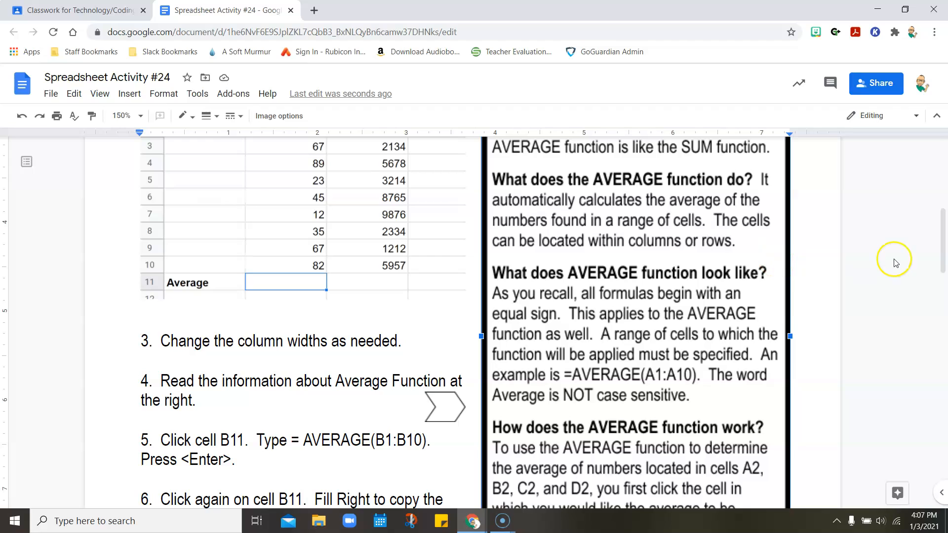
{"action": "scroll", "coordinate": [745, 283], "scroll_direction": "up", "scroll_amount": 1}
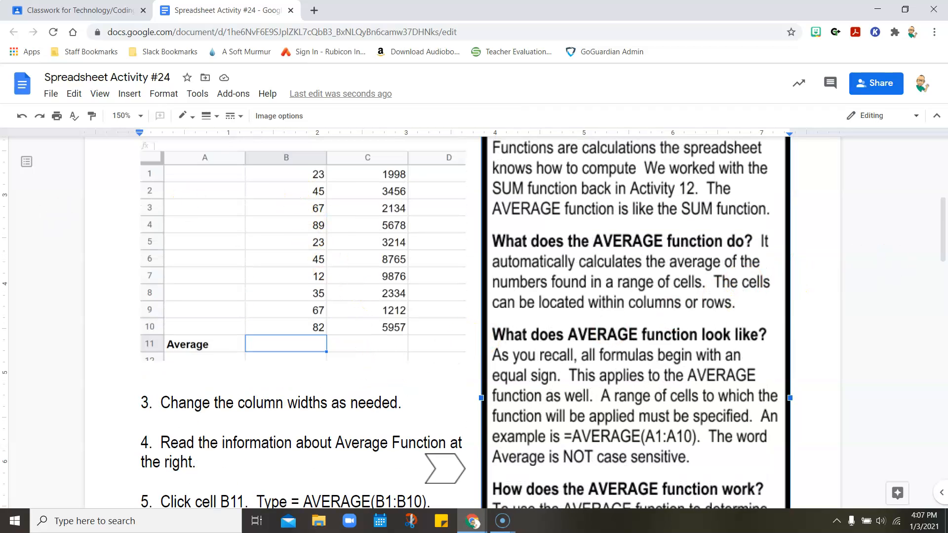
Bring the Spreadsheet Activity #24 Teacher Sample sheet into the browser window, enlarge it to 200% and highlight the numbers in B1:B10.
{"action": "left_click_drag", "start_coordinate": [227, 11], "coordinate": [947, 247]}
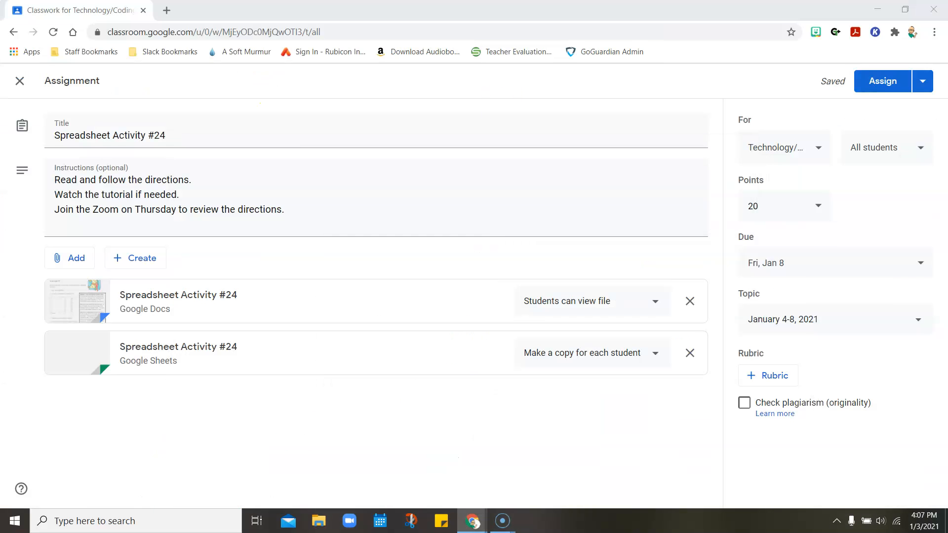
{"action": "left_click_drag", "start_coordinate": [0, 262], "coordinate": [512, 10]}
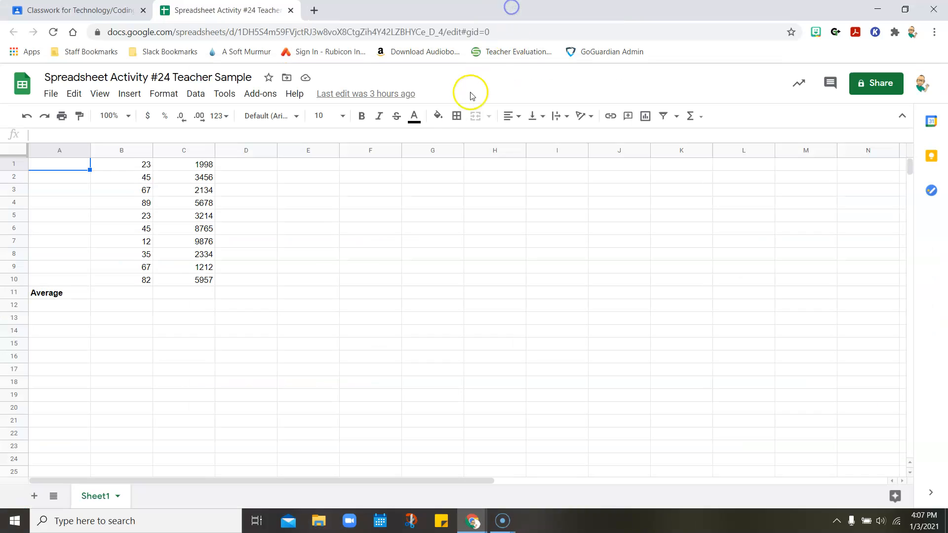
{"action": "left_click", "coordinate": [128, 116]}
{"action": "left_click", "coordinate": [113, 257]}
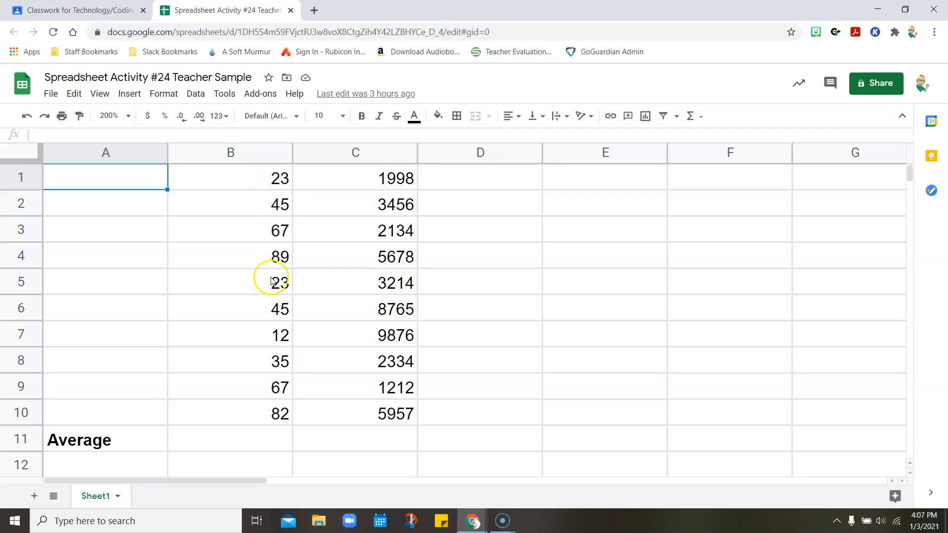
{"action": "left_click_drag", "start_coordinate": [251, 182], "coordinate": [247, 410]}
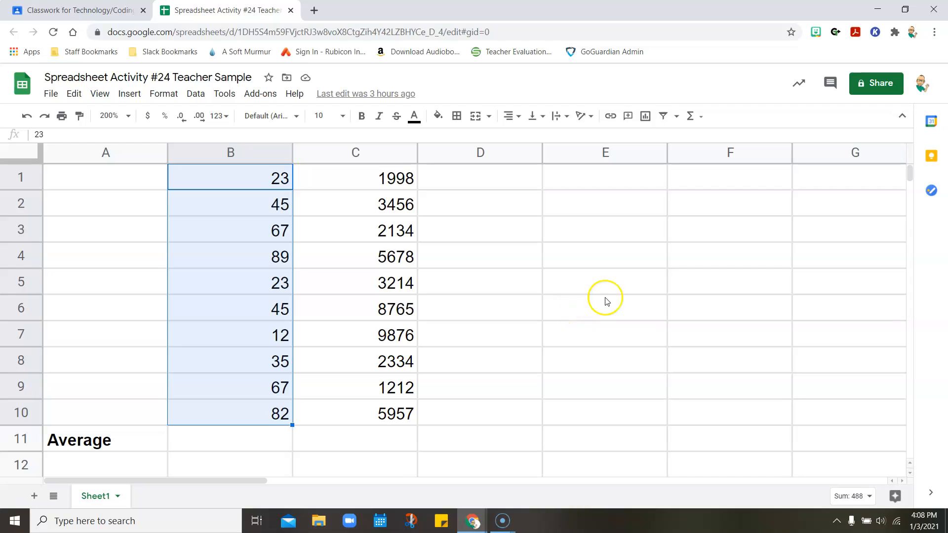
{"action": "left_click", "coordinate": [518, 283]}
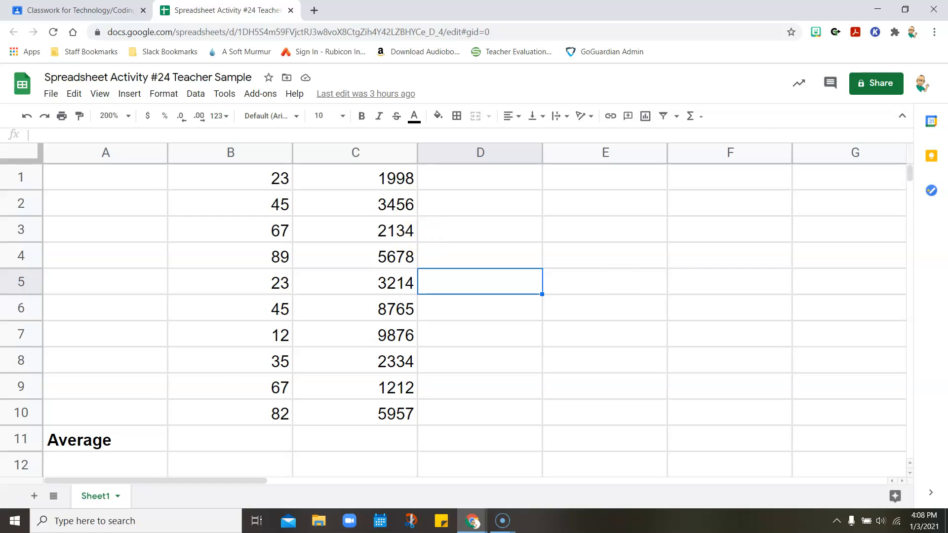
Return the directions document to the browser window and read directions 3 to 6 and how the AVERAGE function works.
{"action": "left_click_drag", "start_coordinate": [947, 183], "coordinate": [321, 19]}
{"action": "scroll", "coordinate": [647, 284], "scroll_direction": "down", "scroll_amount": 3}
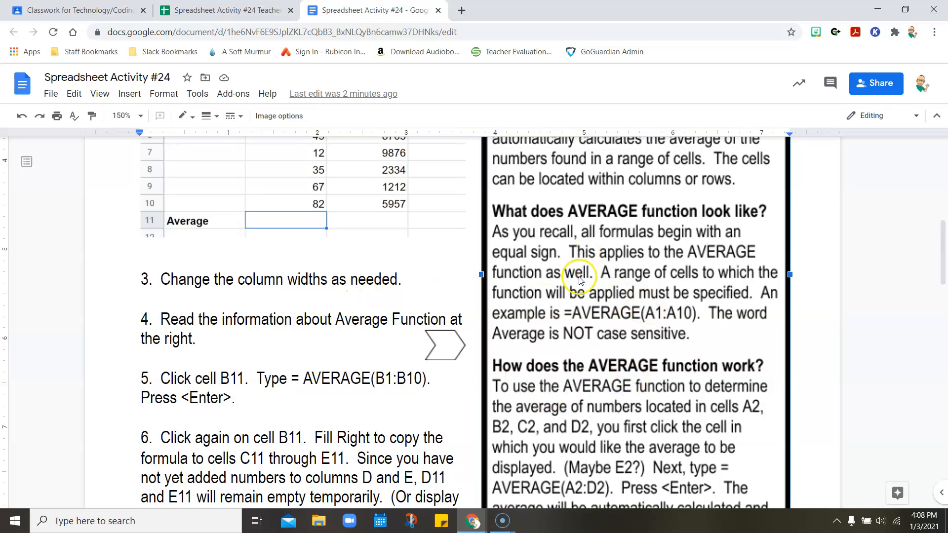
{"action": "scroll", "coordinate": [644, 251], "scroll_direction": "down", "scroll_amount": 4}
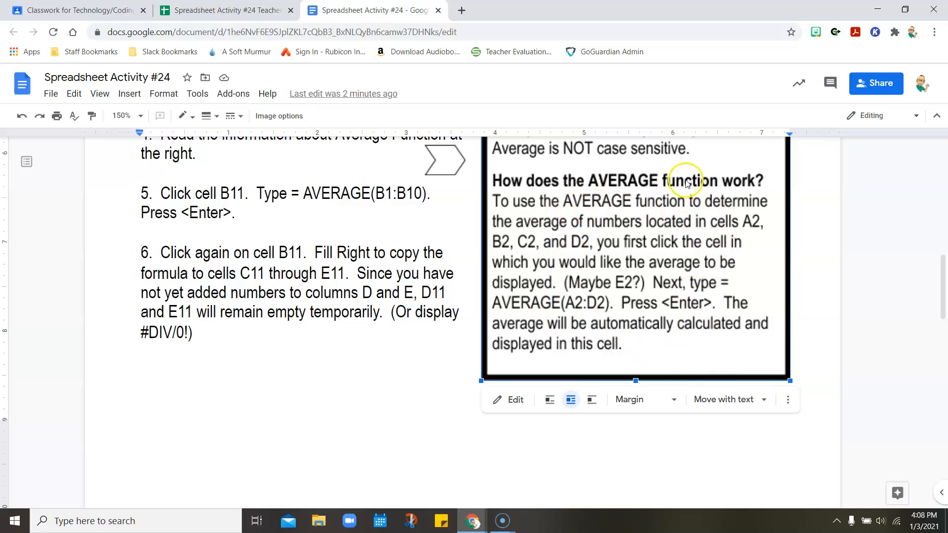
{"action": "scroll", "coordinate": [339, 385], "scroll_direction": "up", "scroll_amount": 3}
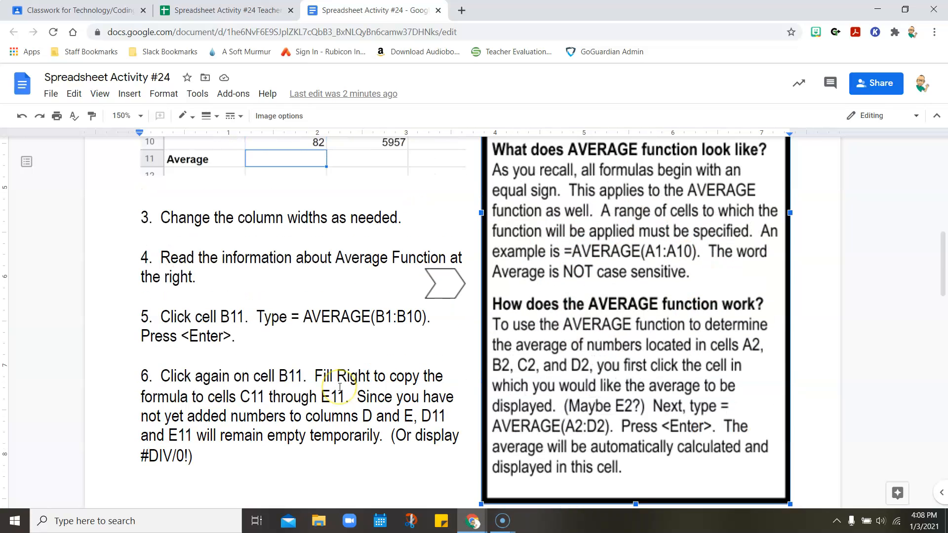
{"action": "scroll", "coordinate": [339, 386], "scroll_direction": "up", "scroll_amount": 1}
{"action": "scroll", "coordinate": [346, 385], "scroll_direction": "down", "scroll_amount": 2}
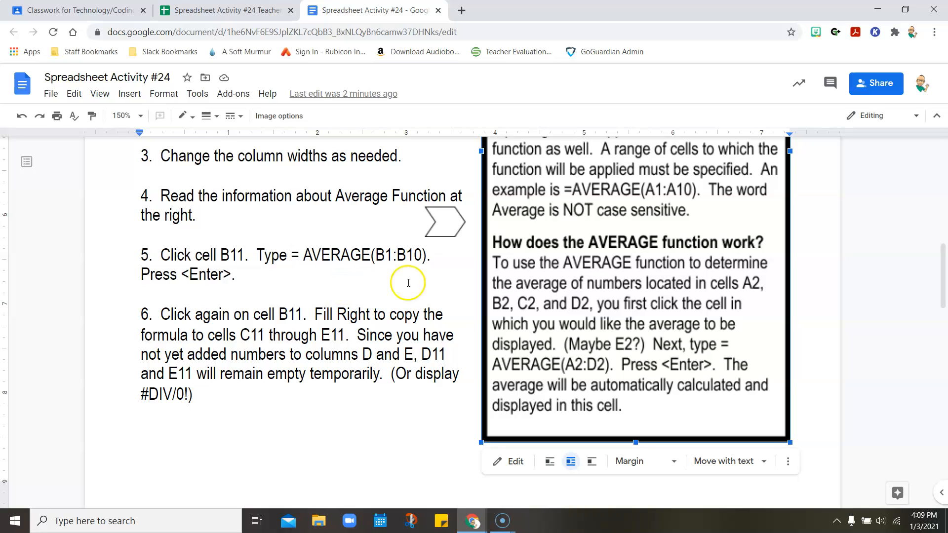
In the Teacher Sample sheet, enter the formula =average(B1:B10) in cell B11.
{"action": "left_click", "coordinate": [245, 10]}
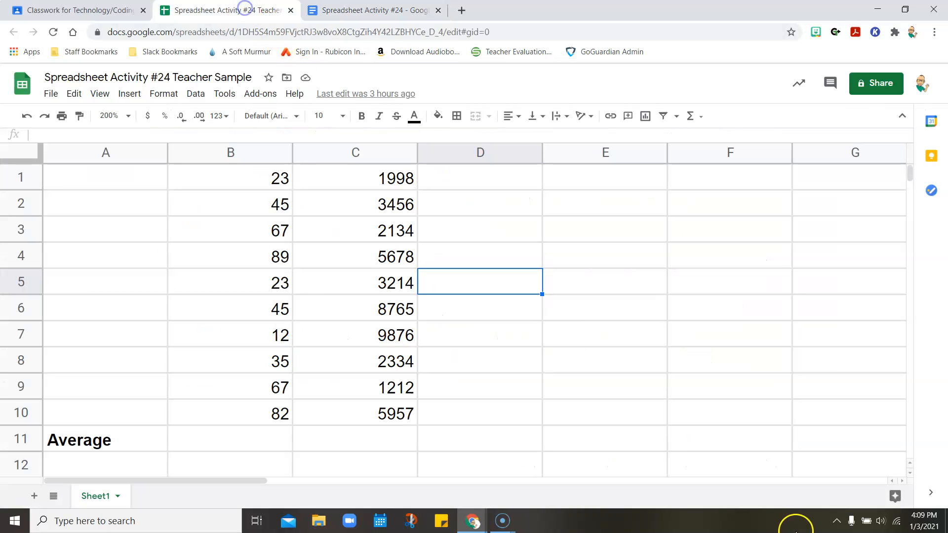
{"action": "left_click", "coordinate": [230, 439]}
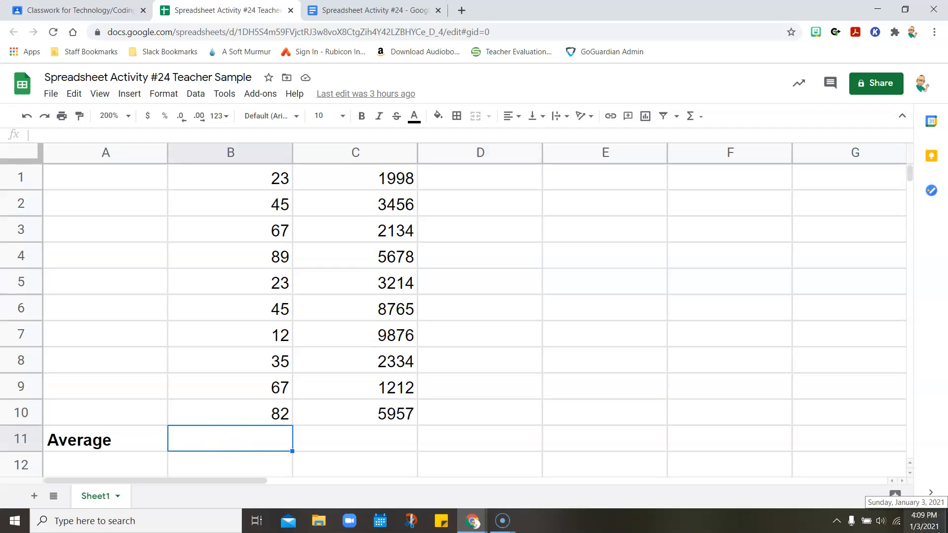
{"action": "type", "text": "=average"}
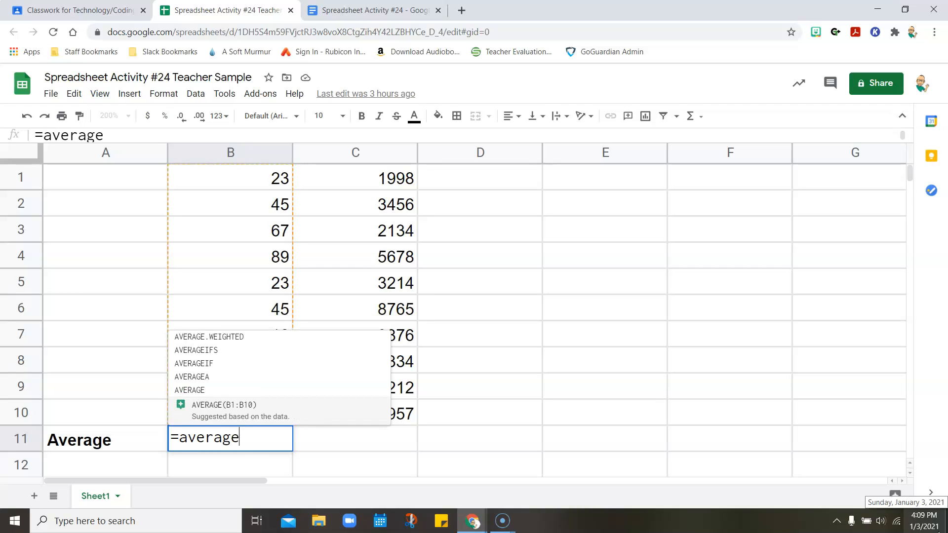
{"action": "type", "text": "("}
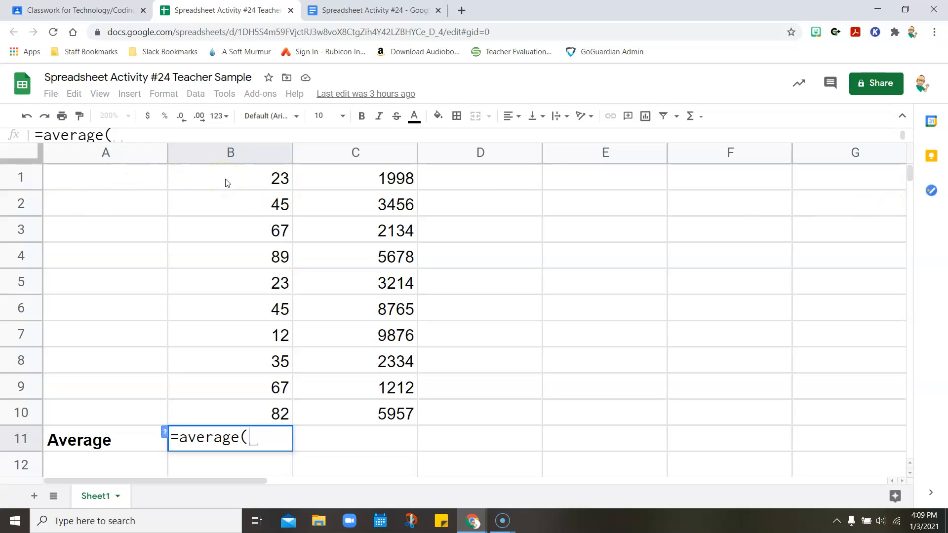
{"action": "left_click_drag", "start_coordinate": [226, 182], "coordinate": [225, 407]}
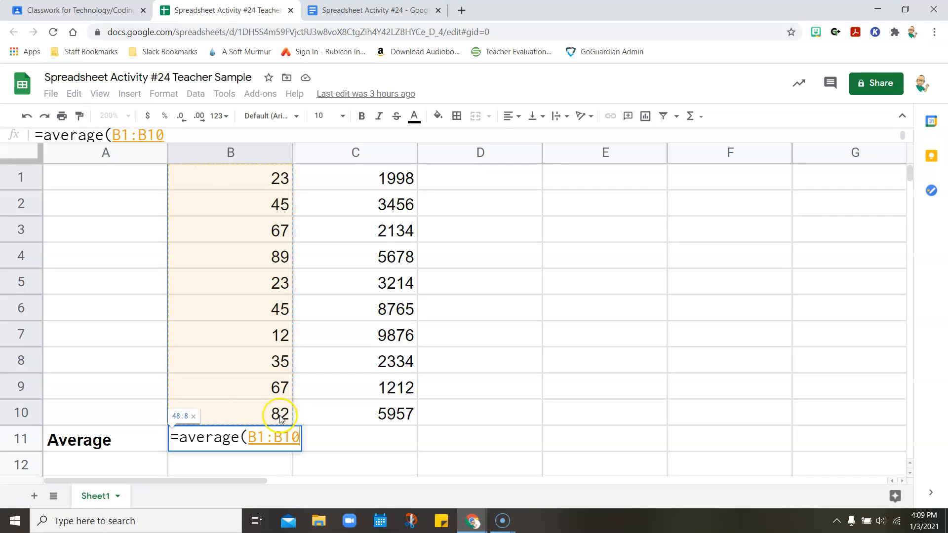
{"action": "type", "text": ")"}
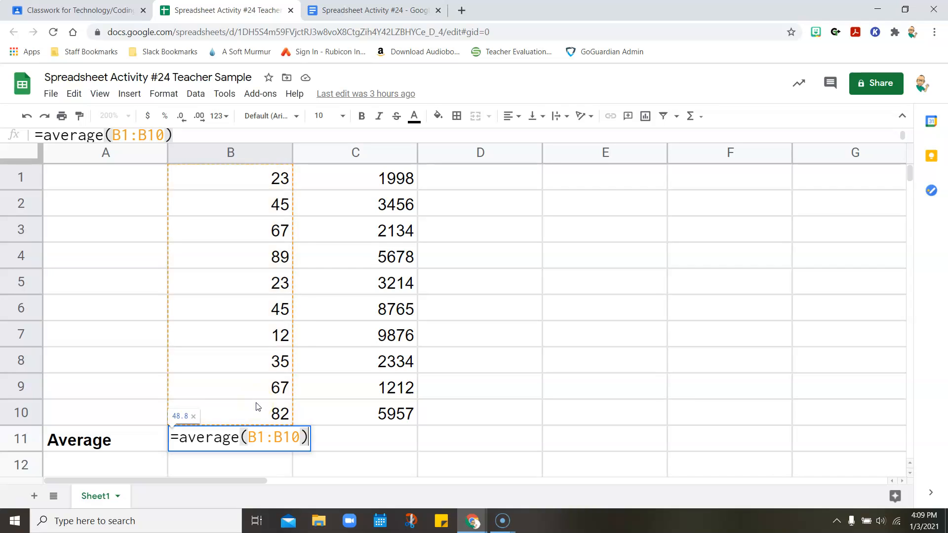
{"action": "key", "text": "Return"}
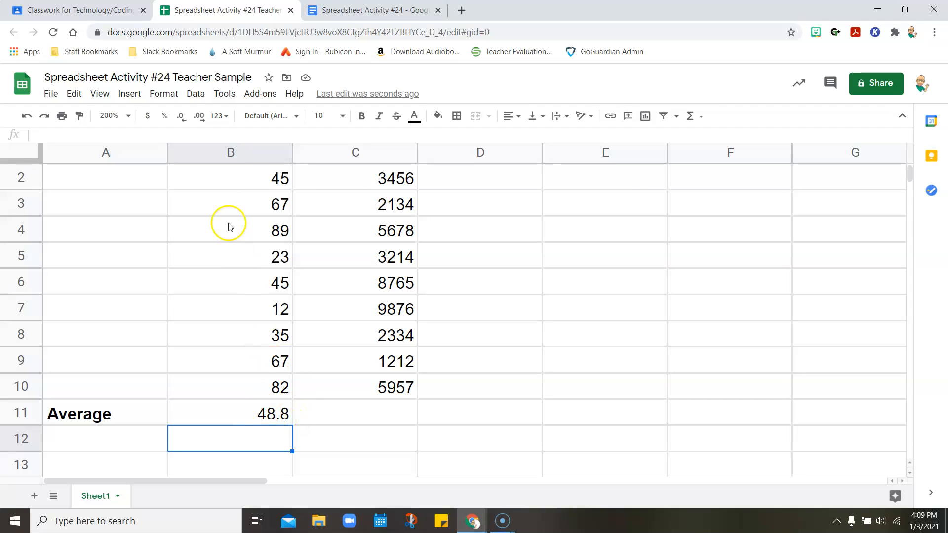
Decrease the decimal places of the average in B11 so it shows as a whole number.
{"action": "left_click", "coordinate": [228, 414]}
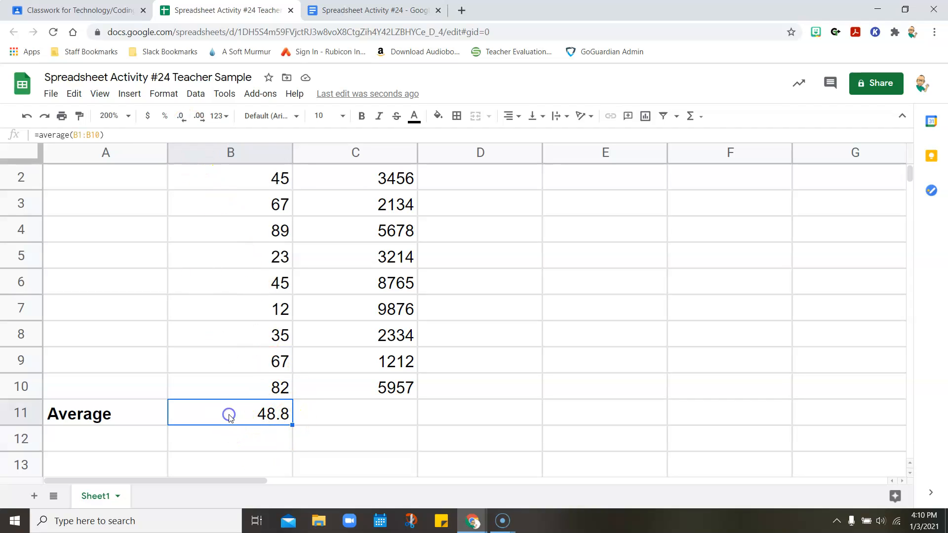
{"action": "left_click", "coordinate": [182, 120]}
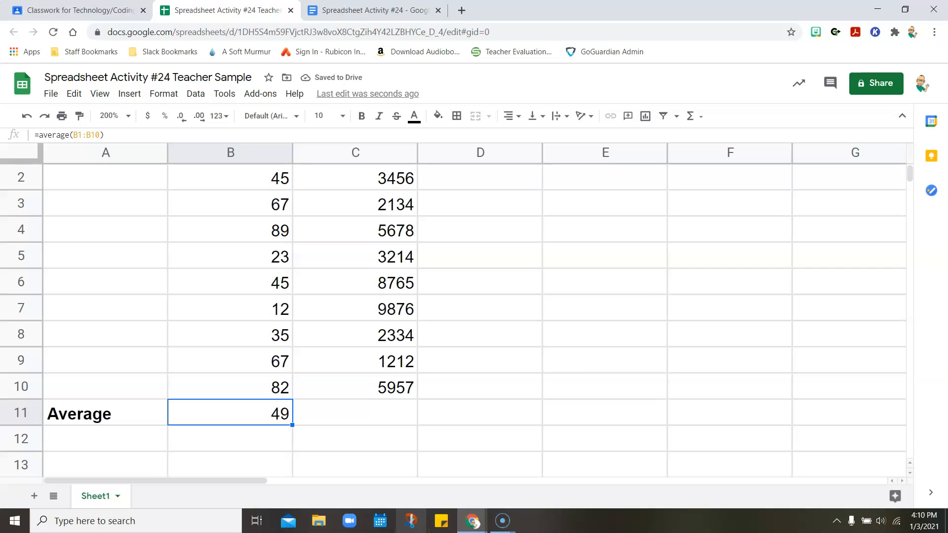
{"action": "left_click", "coordinate": [420, 522]}
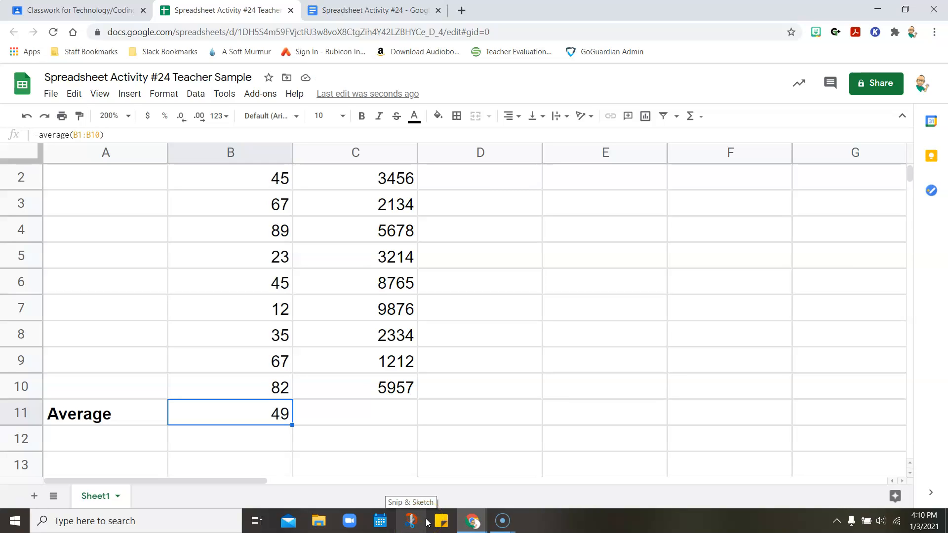
{"action": "left_click", "coordinate": [472, 521]}
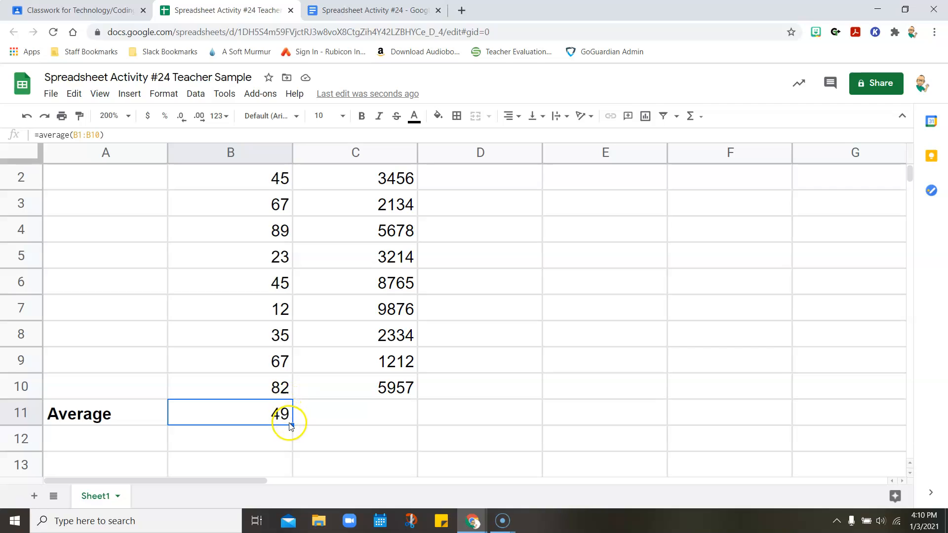
Fill the average formula from B11 right across cells C11 through E11.
{"action": "left_click_drag", "start_coordinate": [291, 425], "coordinate": [351, 423]}
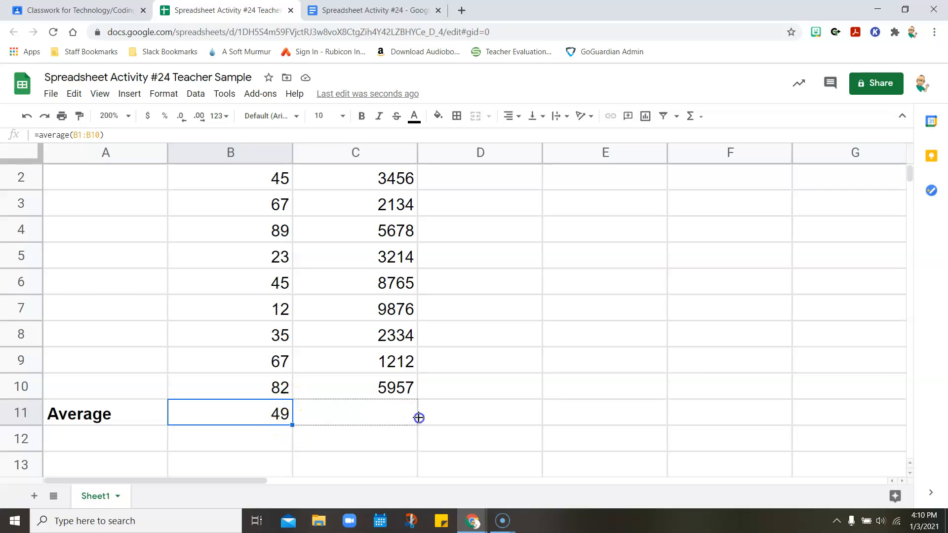
{"action": "left_click_drag", "start_coordinate": [418, 417], "coordinate": [598, 416]}
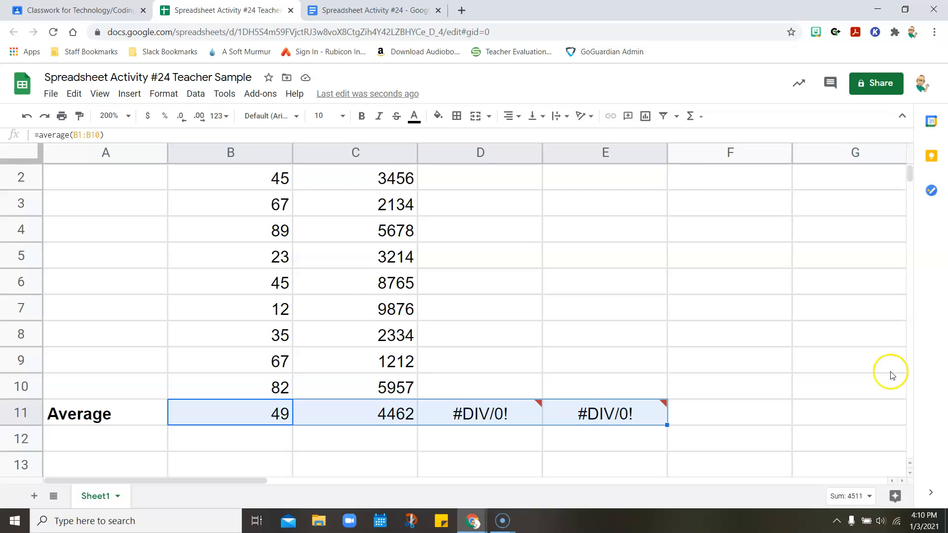
Examine the copied formulas in D11 and E11 and highlight the cells D2:D10 and E2:E10 above them, finishing on D2.
{"action": "mouse_move", "coordinate": [459, 418]}
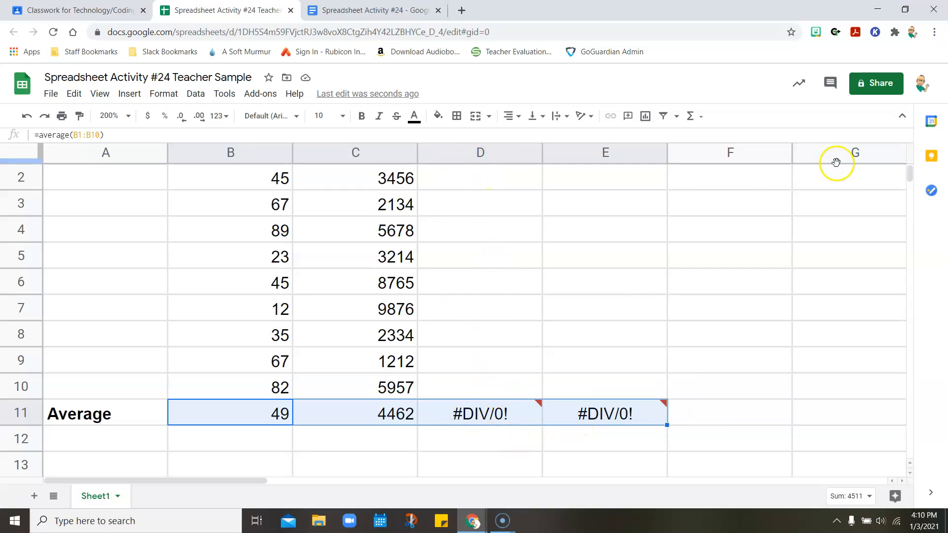
{"action": "left_click_drag", "start_coordinate": [504, 180], "coordinate": [510, 378]}
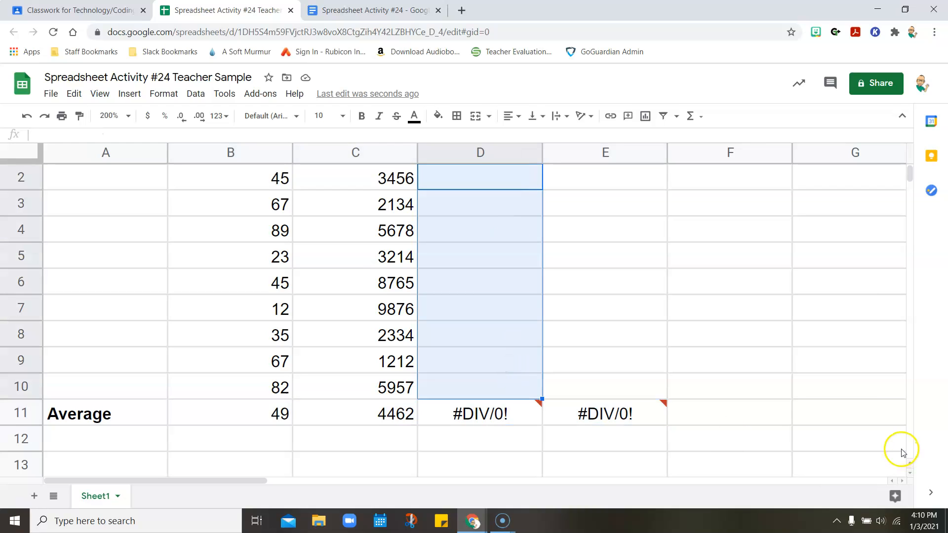
{"action": "left_click_drag", "start_coordinate": [628, 183], "coordinate": [622, 395]}
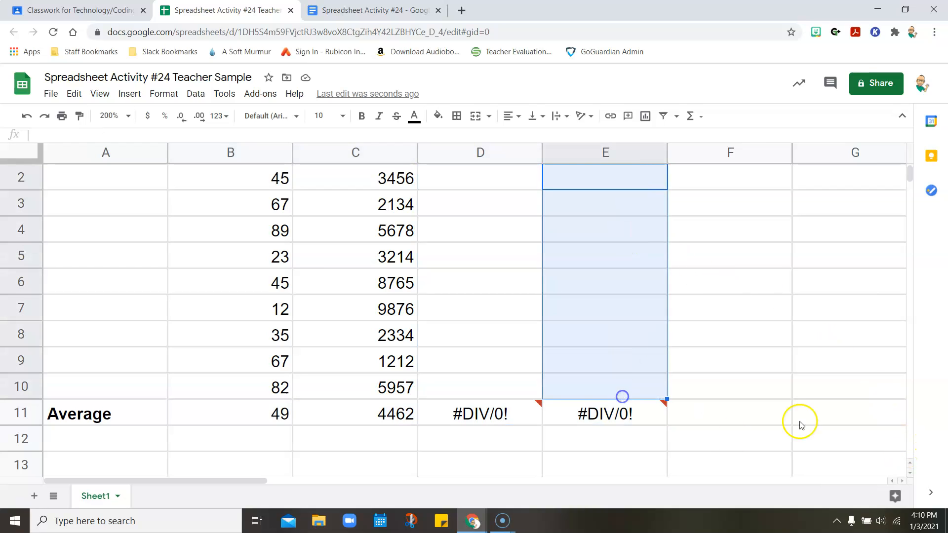
{"action": "left_click", "coordinate": [482, 188]}
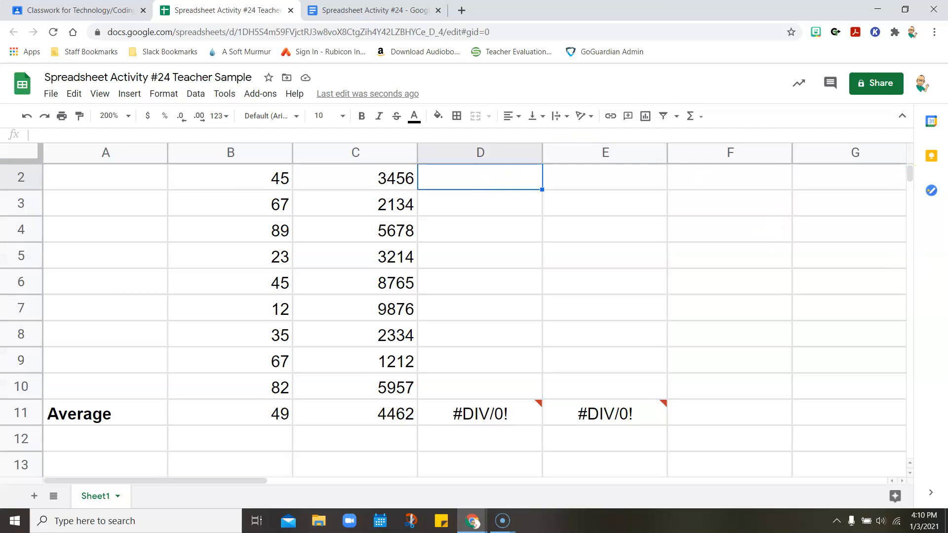
Enter the sample numbers 123, 456, 789 and 458 in cells D2 through D5.
{"action": "type", "text": "123"}
{"action": "key", "text": "Return"}
{"action": "type", "text": "456"}
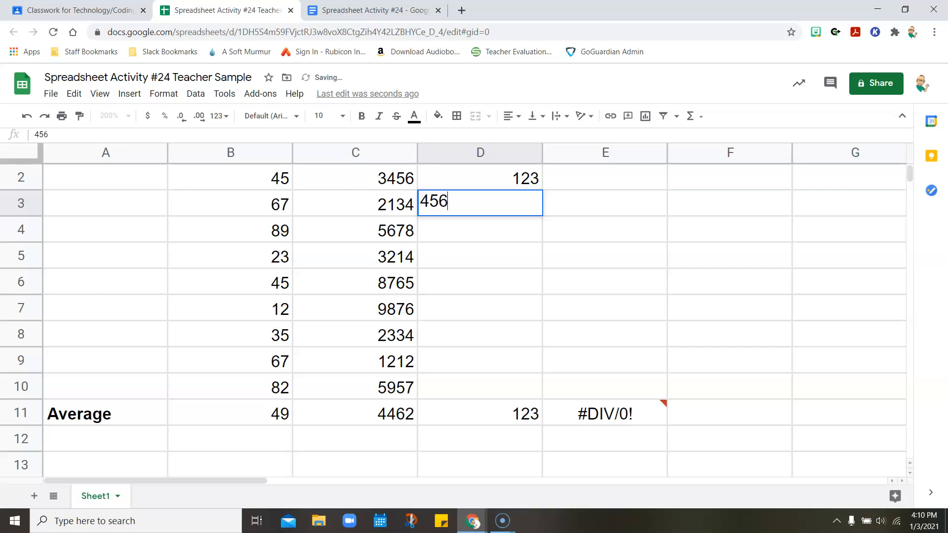
{"action": "key", "text": "Return"}
{"action": "type", "text": "78"}
{"action": "key", "text": "Return"}
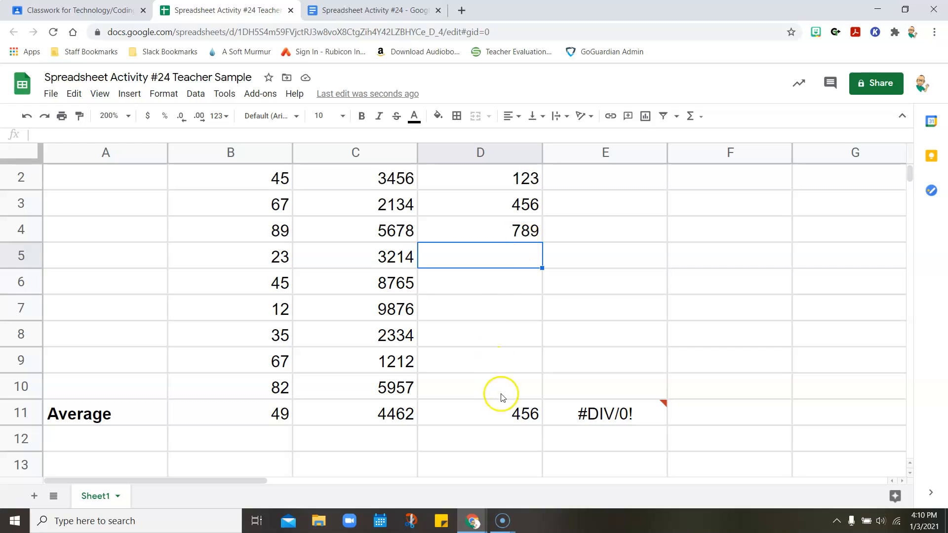
{"action": "type", "text": "45"}
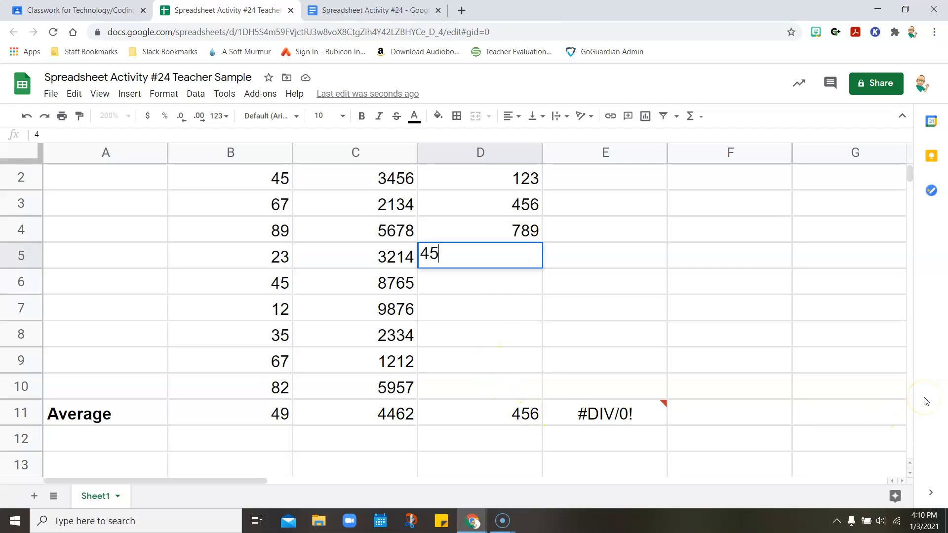
{"action": "key", "text": "Return"}
Continue the sample data in column D with 689, 574, 254, 369 and 195 in cells D6 through D10.
{"action": "type", "text": "689"}
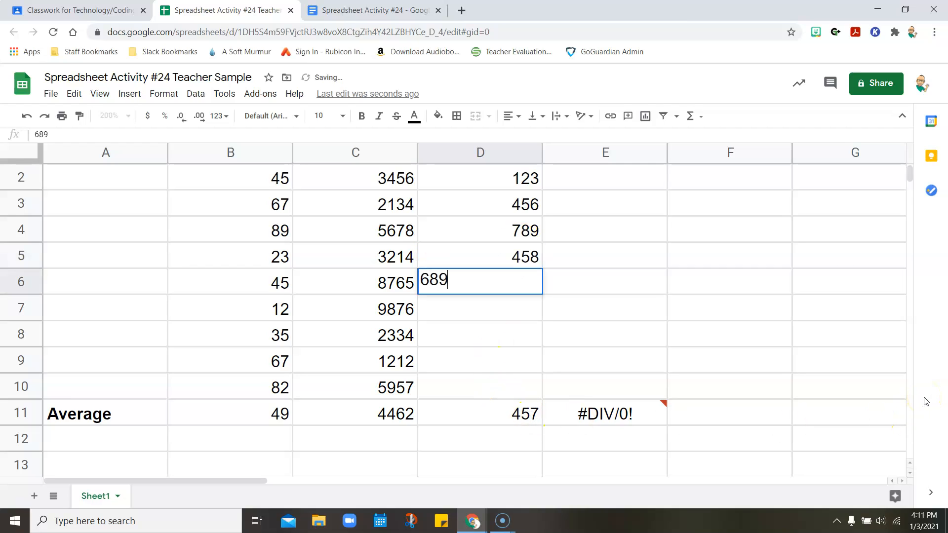
{"action": "key", "text": "Return"}
{"action": "type", "text": "574"}
{"action": "key", "text": "Return"}
{"action": "type", "text": "25"}
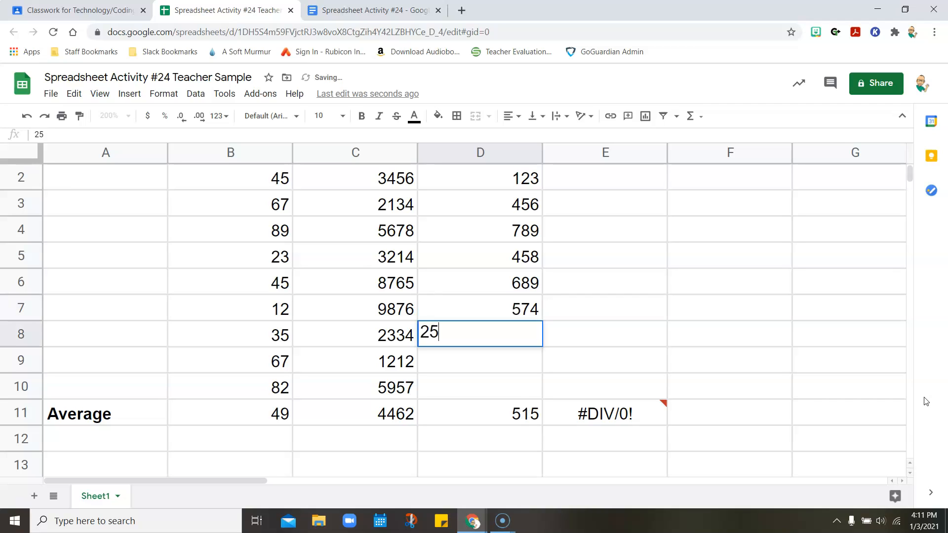
{"action": "type", "text": "4"}
{"action": "key", "text": "Return"}
{"action": "type", "text": "369"}
{"action": "key", "text": "Return"}
{"action": "type", "text": "195"}
{"action": "key", "text": "Return"}
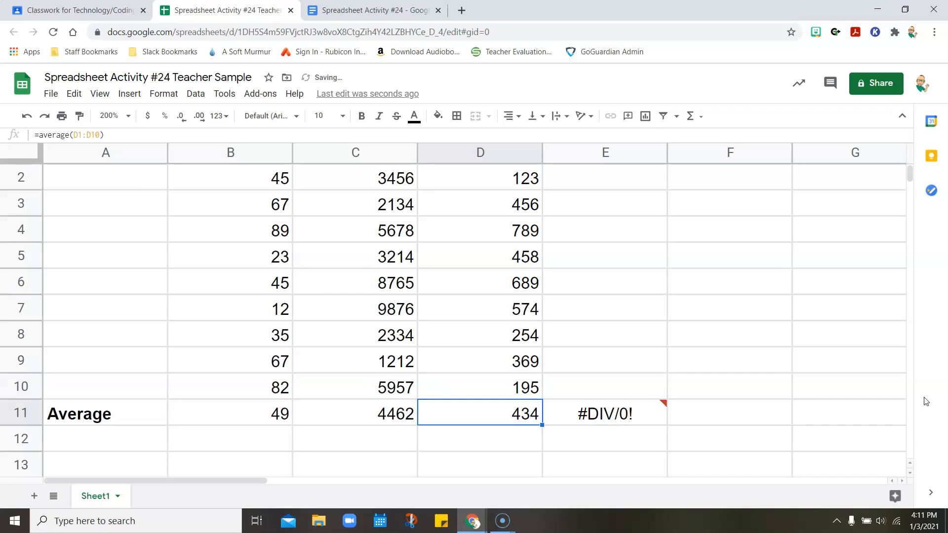
Undo all the sample number entries in cells D2 through D10.
{"action": "left_click", "coordinate": [616, 183]}
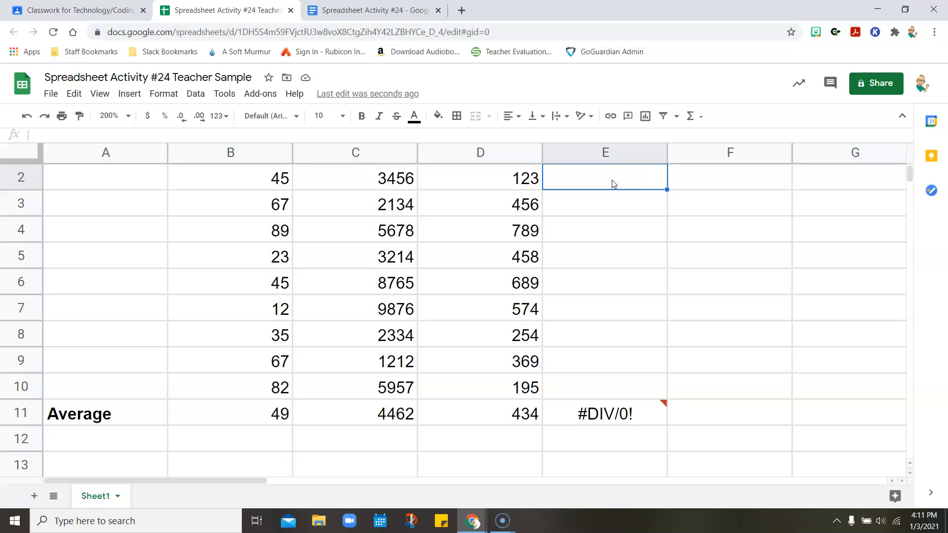
{"action": "left_click", "coordinate": [25, 116]}
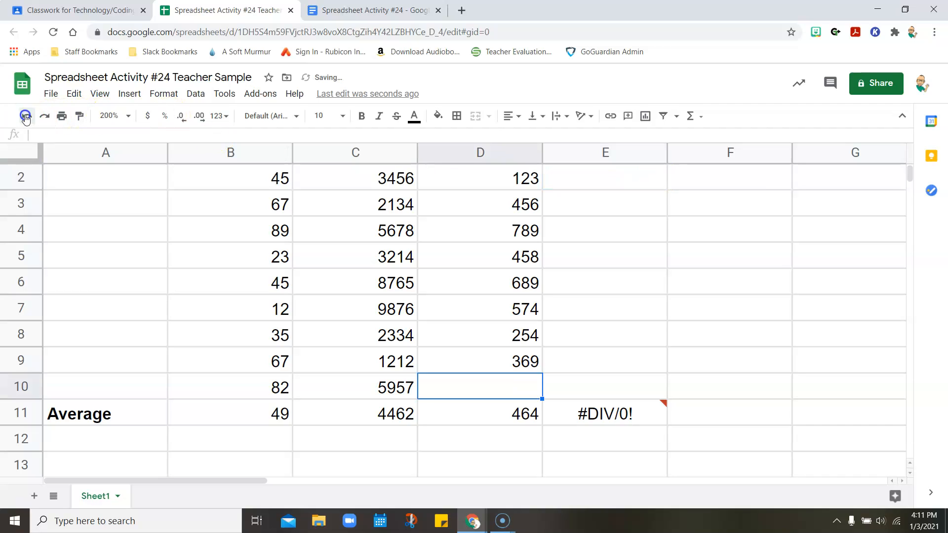
{"action": "left_click", "coordinate": [25, 116]}
{"action": "left_click", "coordinate": [26, 116]}
{"action": "left_click", "coordinate": [25, 117]}
{"action": "left_click", "coordinate": [26, 116]}
{"action": "left_click", "coordinate": [25, 117]}
{"action": "left_click", "coordinate": [25, 117]}
{"action": "left_click", "coordinate": [25, 117]}
{"action": "left_click", "coordinate": [25, 117]}
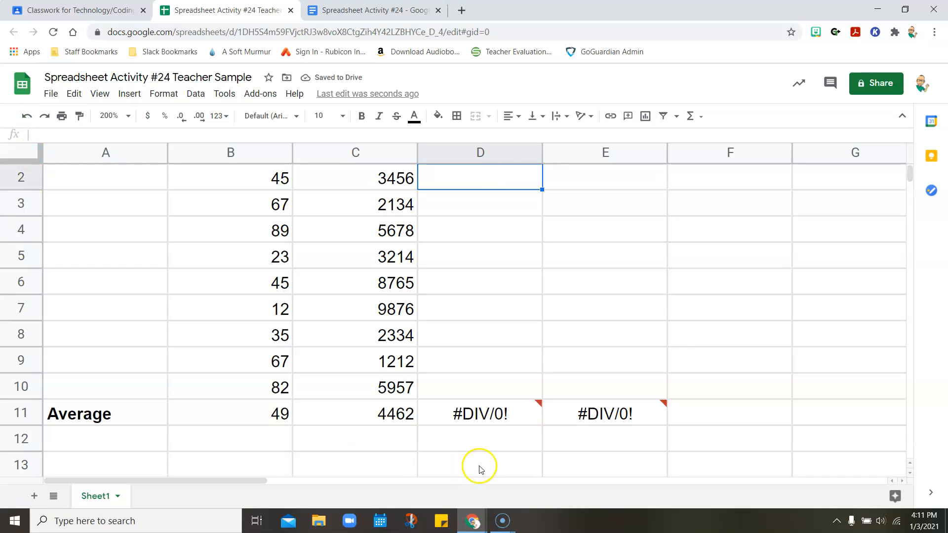
Switch to the Spreadsheet Activity #24 document and read instructions 7 through 12.
{"action": "mouse_move", "coordinate": [491, 425]}
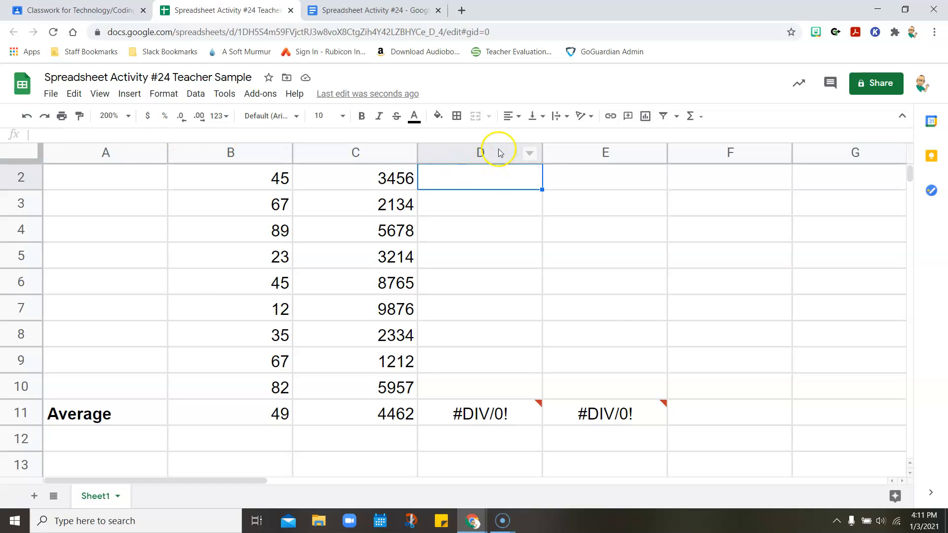
{"action": "left_click", "coordinate": [377, 10]}
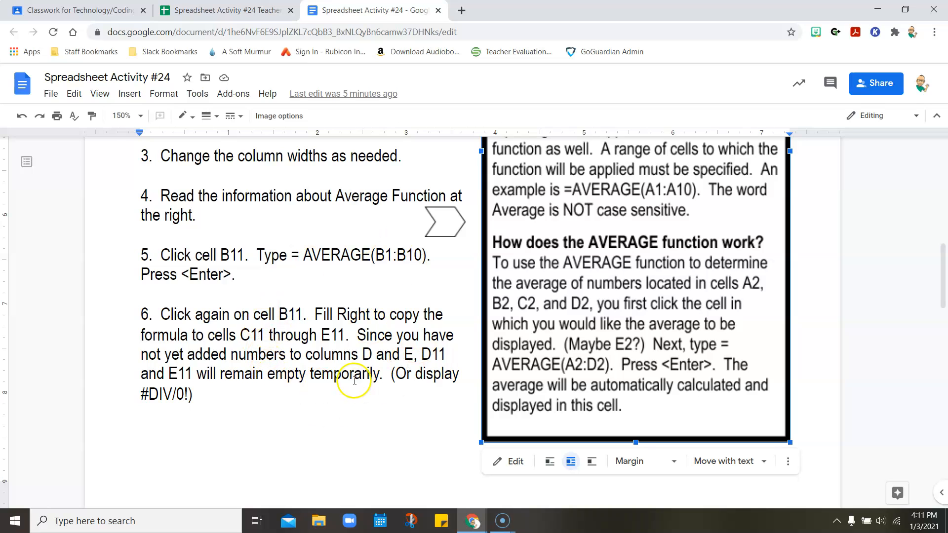
{"action": "scroll", "coordinate": [345, 377], "scroll_direction": "down", "scroll_amount": 6}
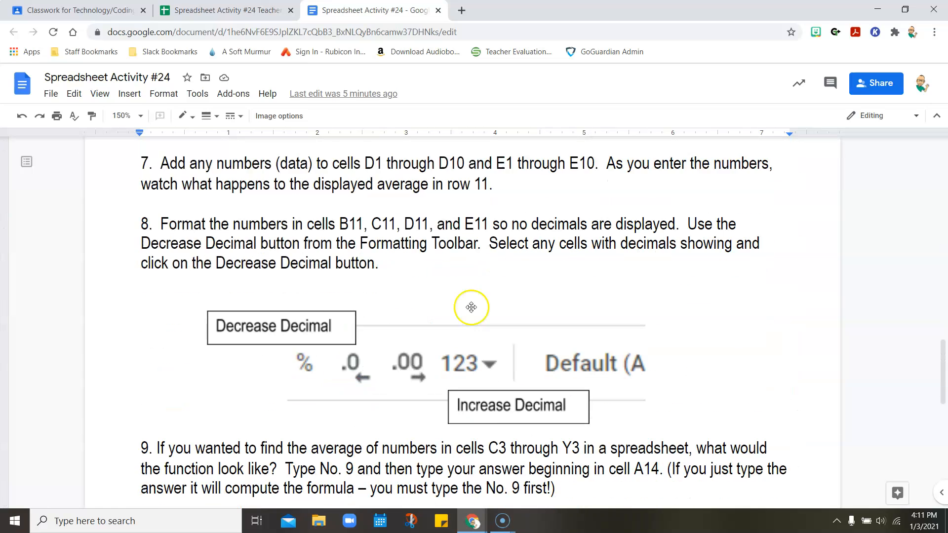
{"action": "scroll", "coordinate": [469, 306], "scroll_direction": "down", "scroll_amount": 1}
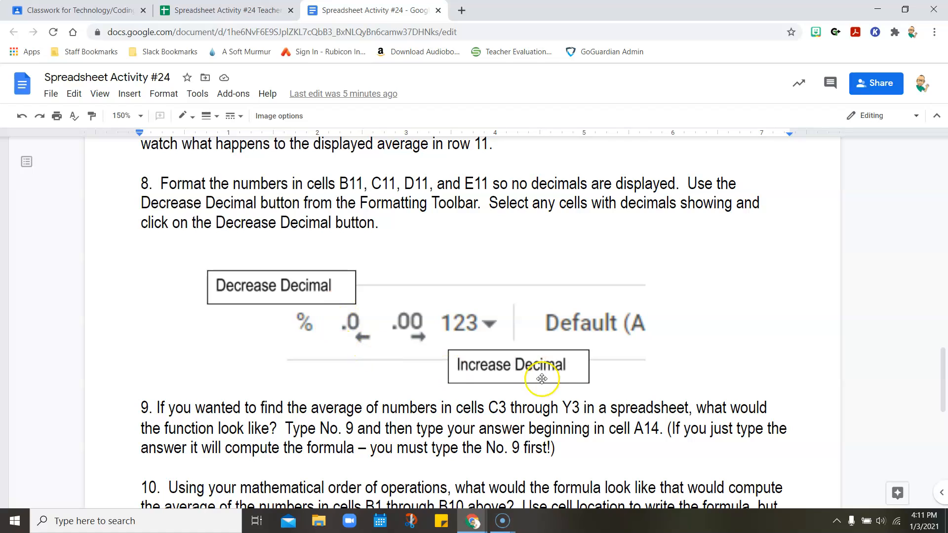
{"action": "scroll", "coordinate": [788, 295], "scroll_direction": "down", "scroll_amount": 4}
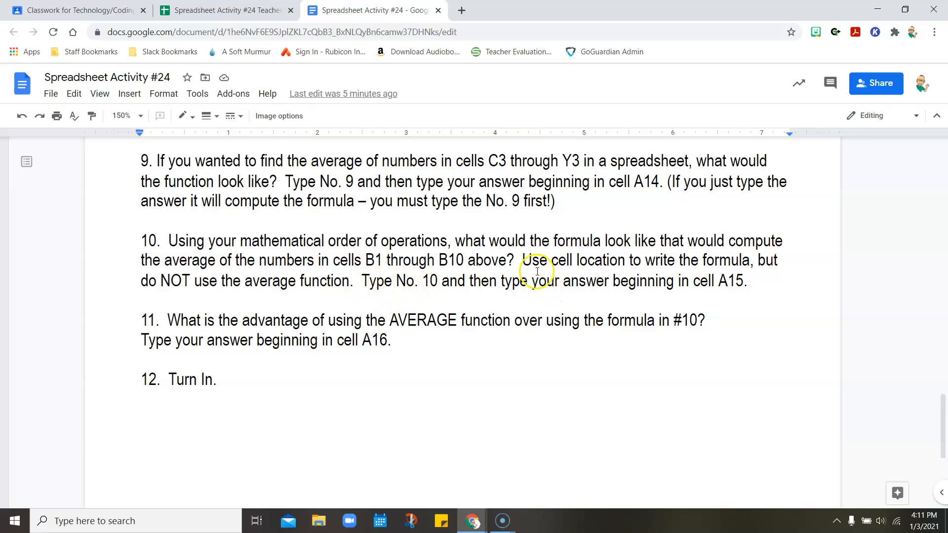
{"action": "scroll", "coordinate": [547, 297], "scroll_direction": "up", "scroll_amount": 1}
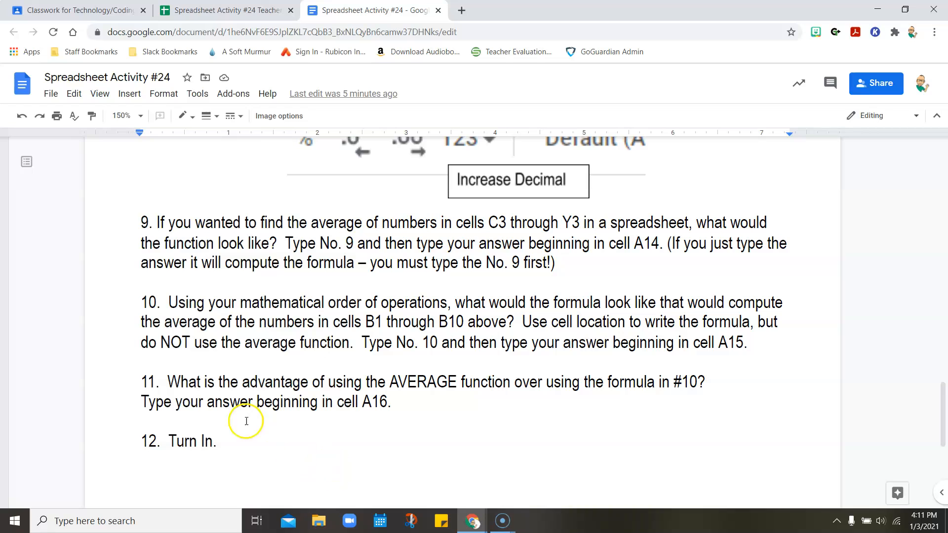
{"action": "scroll", "coordinate": [538, 408], "scroll_direction": "down", "scroll_amount": 1}
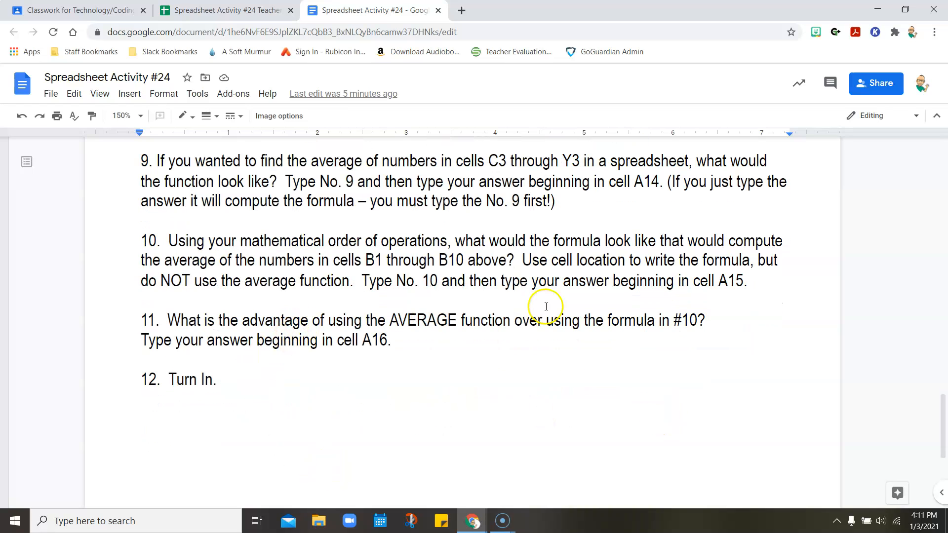
Highlight the text of question 10 about writing the average formula without the function, and its answer cell A15.
{"action": "left_click_drag", "start_coordinate": [165, 241], "coordinate": [774, 244]}
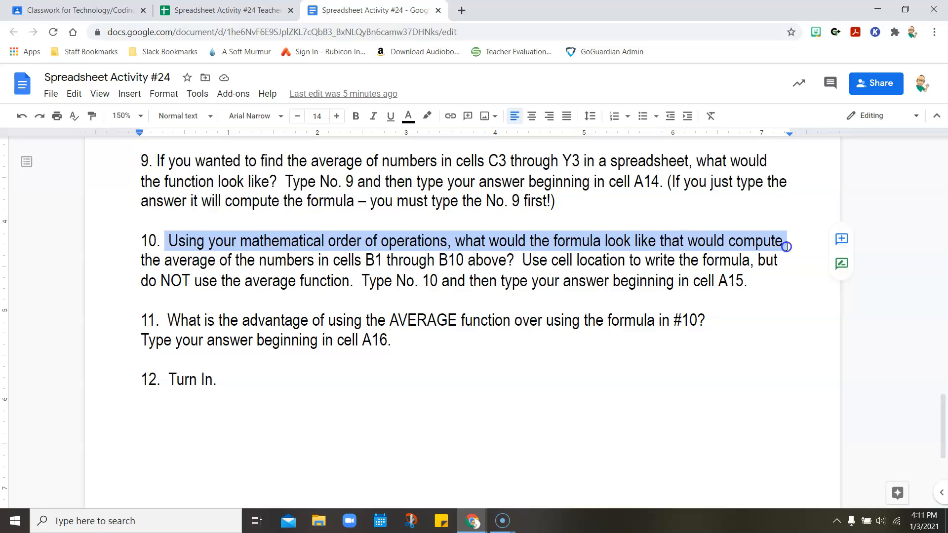
{"action": "left_click_drag", "start_coordinate": [786, 249], "coordinate": [783, 255]}
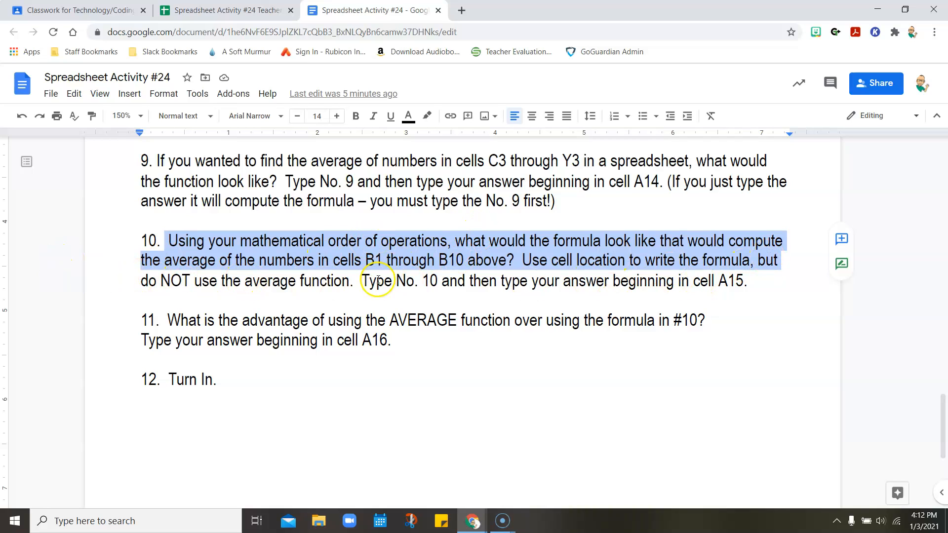
{"action": "double_click", "coordinate": [718, 281]}
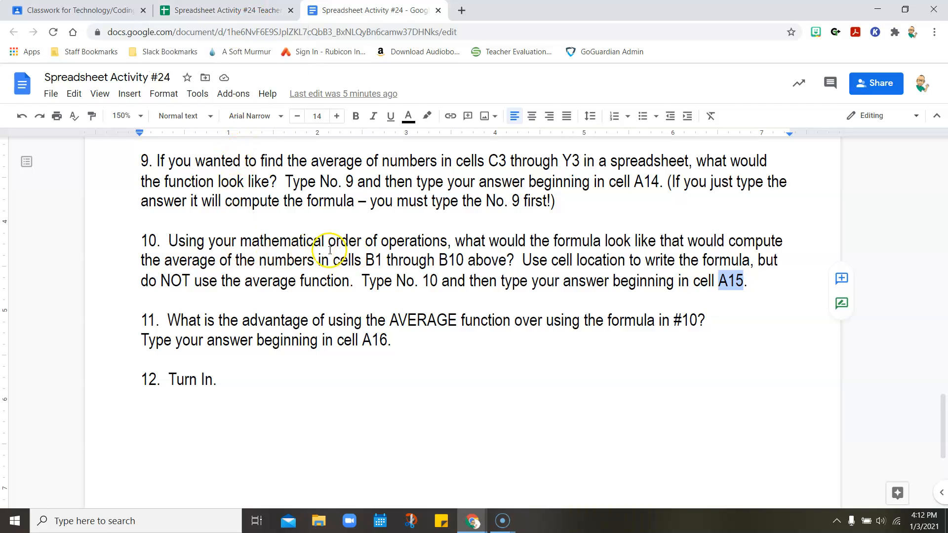
Return to the Teacher Sample sheet and set its zoom to 150% to show the data from row 1.
{"action": "left_click", "coordinate": [245, 9]}
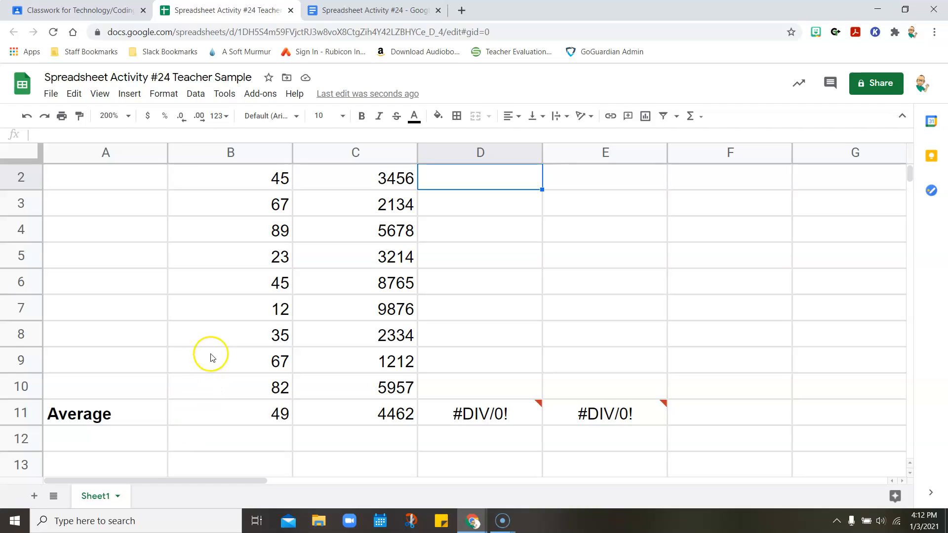
{"action": "scroll", "coordinate": [216, 354], "scroll_direction": "down", "scroll_amount": 1}
{"action": "scroll", "coordinate": [215, 354], "scroll_direction": "down", "scroll_amount": 1}
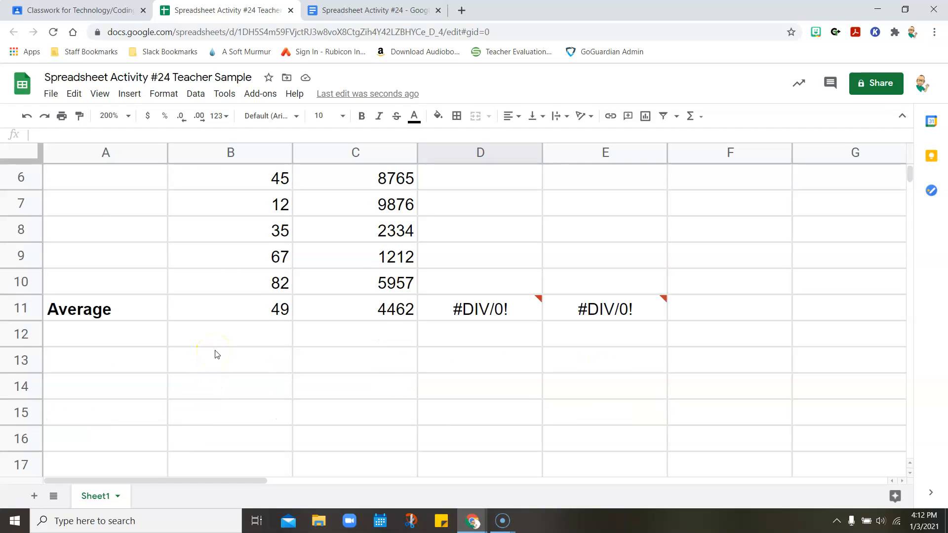
{"action": "left_click", "coordinate": [128, 116]}
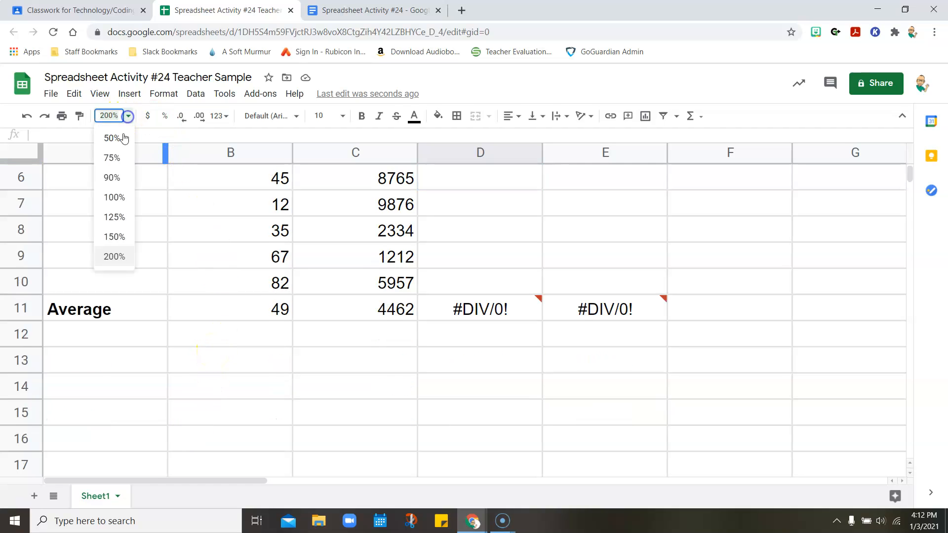
{"action": "left_click", "coordinate": [111, 233]}
{"action": "scroll", "coordinate": [140, 309], "scroll_direction": "up", "scroll_amount": 3}
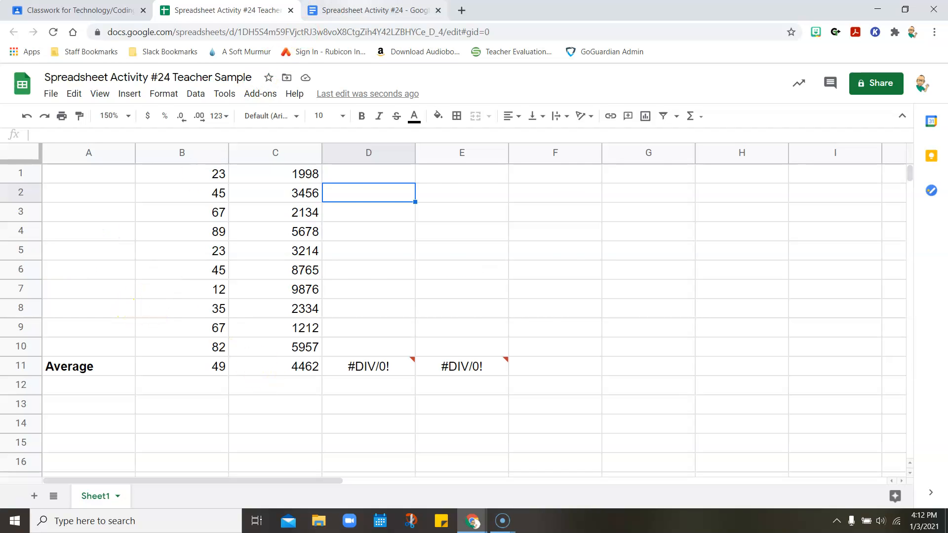
Enter the example calculation (23+45+67)/3 without an equals sign in cell A15 of the Teacher Sample sheet, and clear the cell again.
{"action": "left_click", "coordinate": [375, 11]}
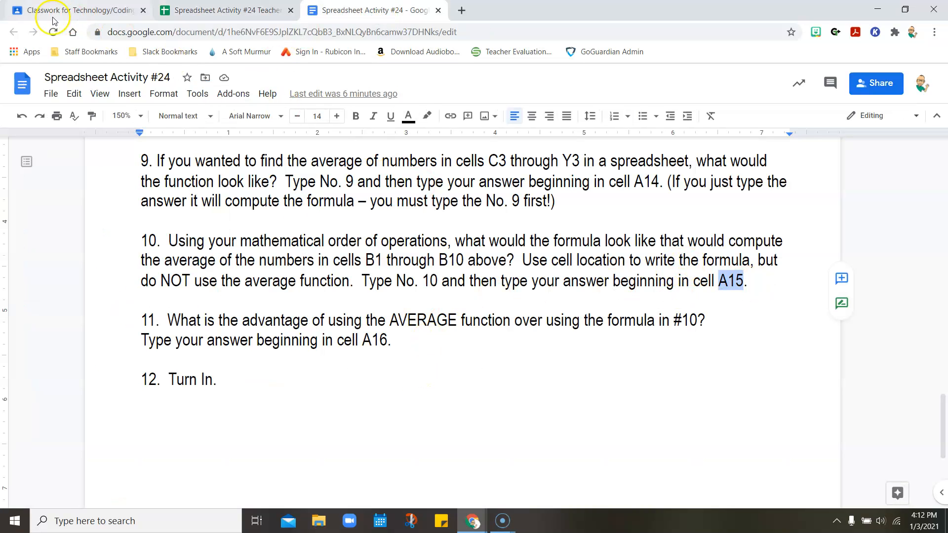
{"action": "left_click", "coordinate": [197, 11]}
{"action": "left_click", "coordinate": [71, 442]}
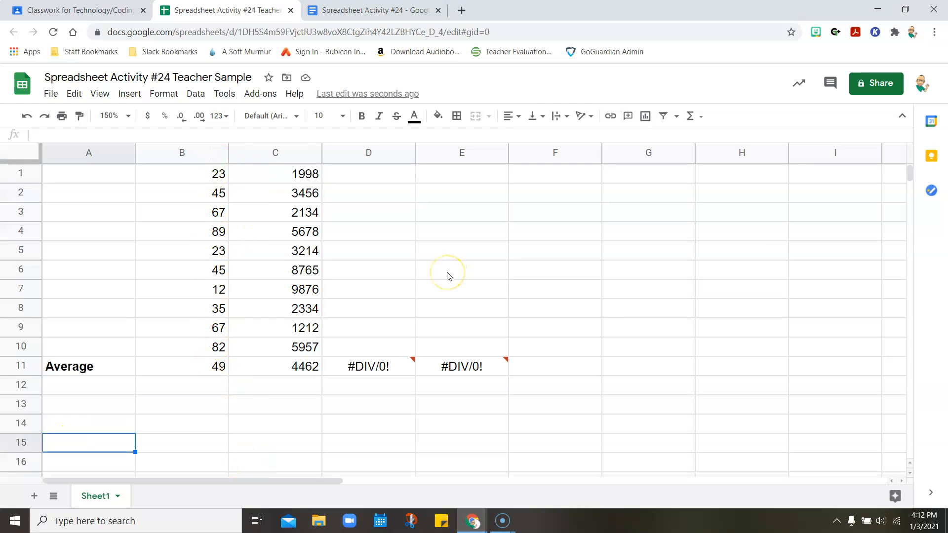
{"action": "type", "text": "23+45+"}
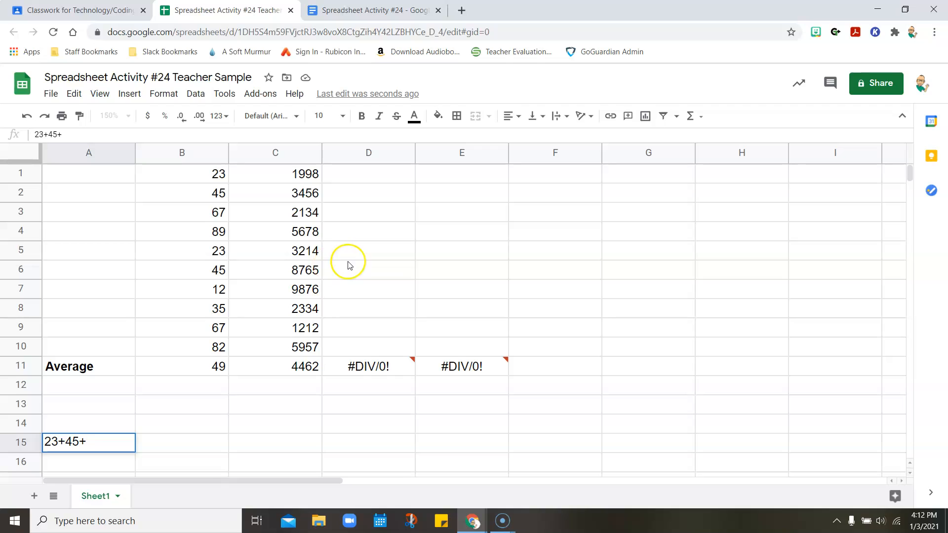
{"action": "left_click", "coordinate": [46, 442]}
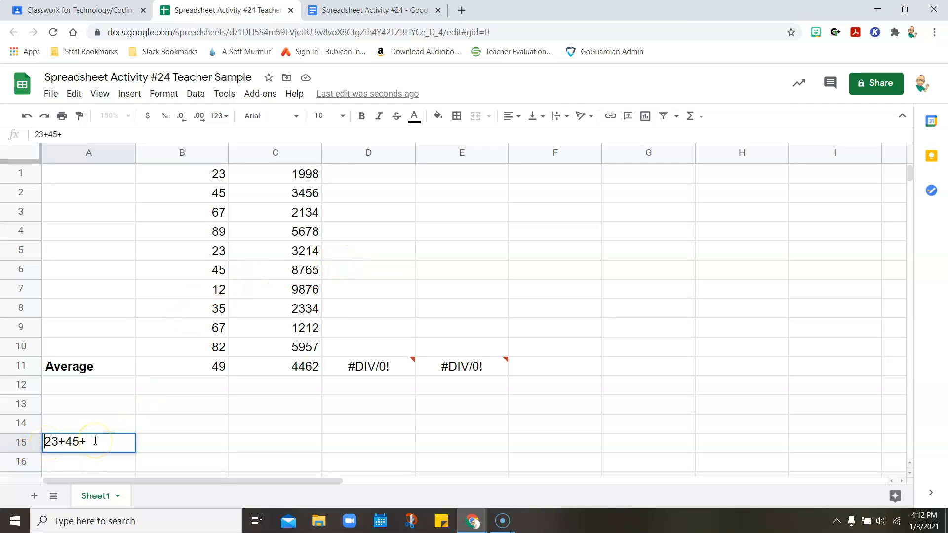
{"action": "type", "text": "("}
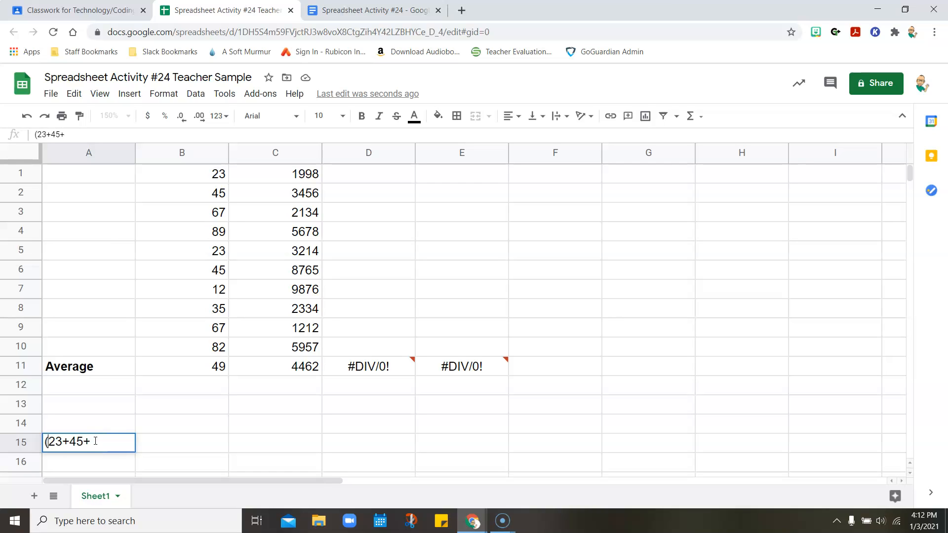
{"action": "left_click", "coordinate": [105, 441]}
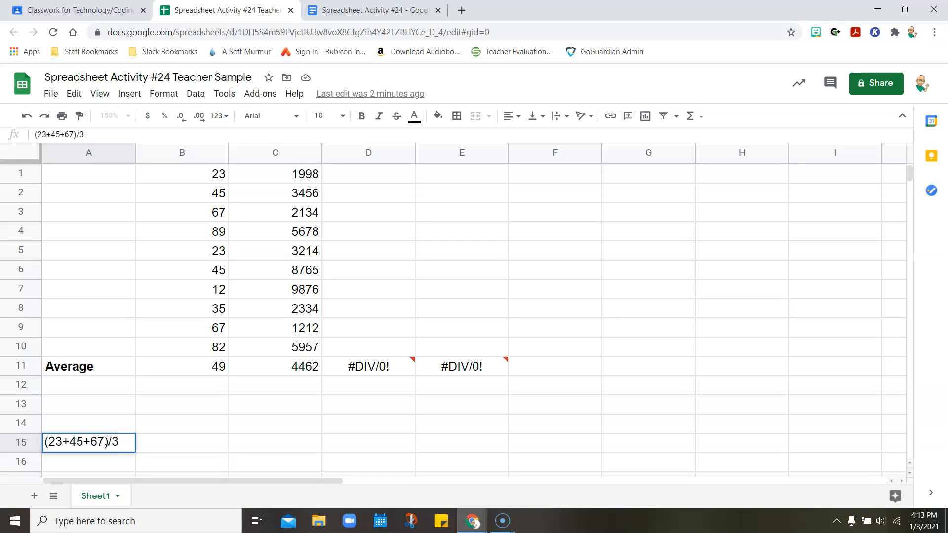
{"action": "key", "text": "Return"}
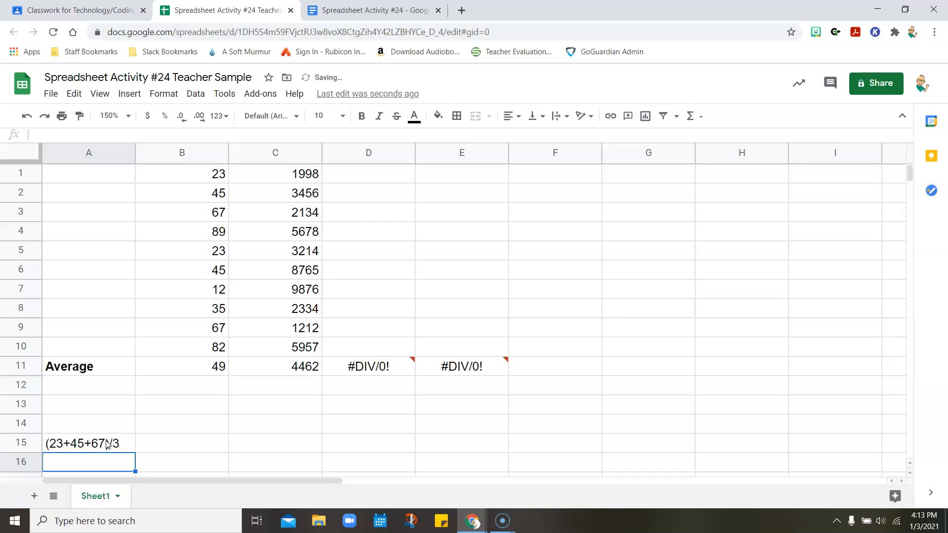
{"action": "left_click", "coordinate": [106, 444]}
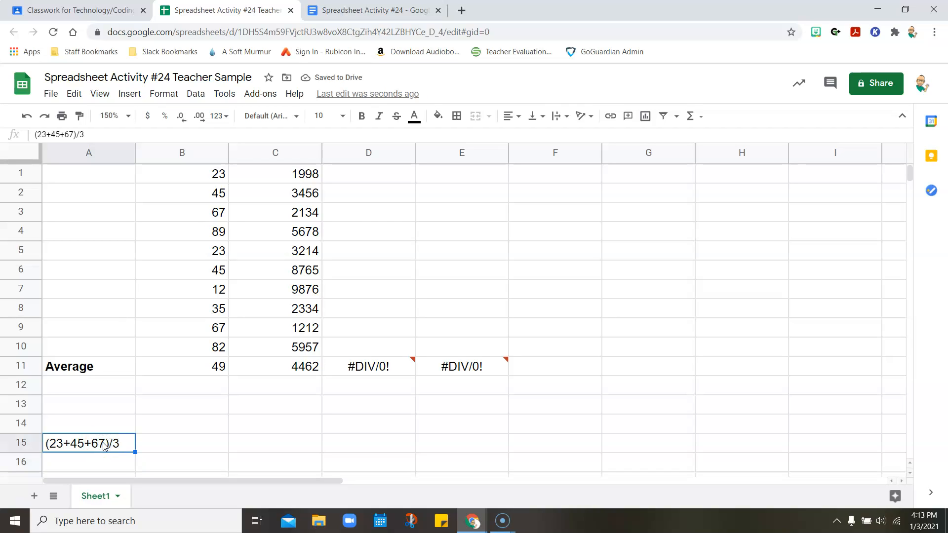
{"action": "key", "text": "Delete"}
In the activity document, highlight question 11 about the advantage of the AVERAGE function, including its answer cell instruction.
{"action": "left_click", "coordinate": [346, 10]}
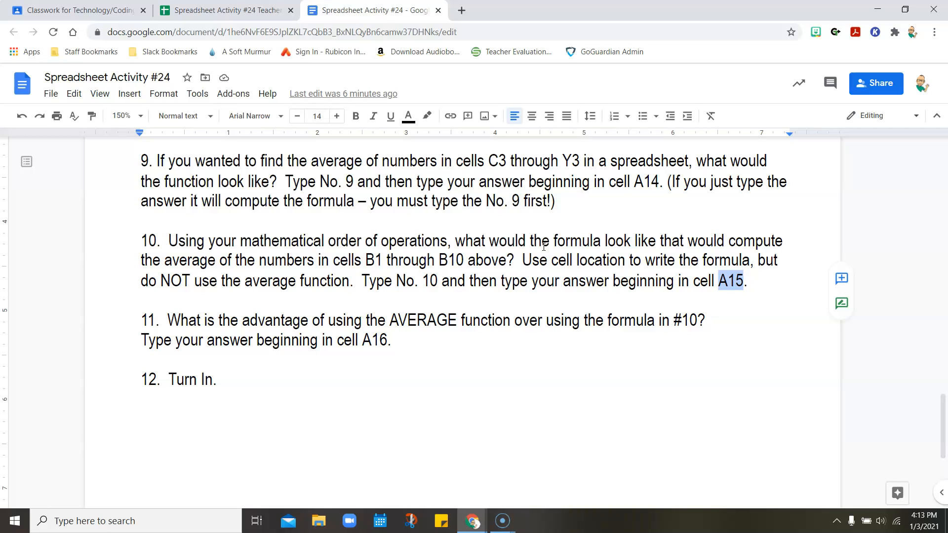
{"action": "left_click", "coordinate": [176, 321]}
{"action": "left_click_drag", "start_coordinate": [177, 321], "coordinate": [411, 341]}
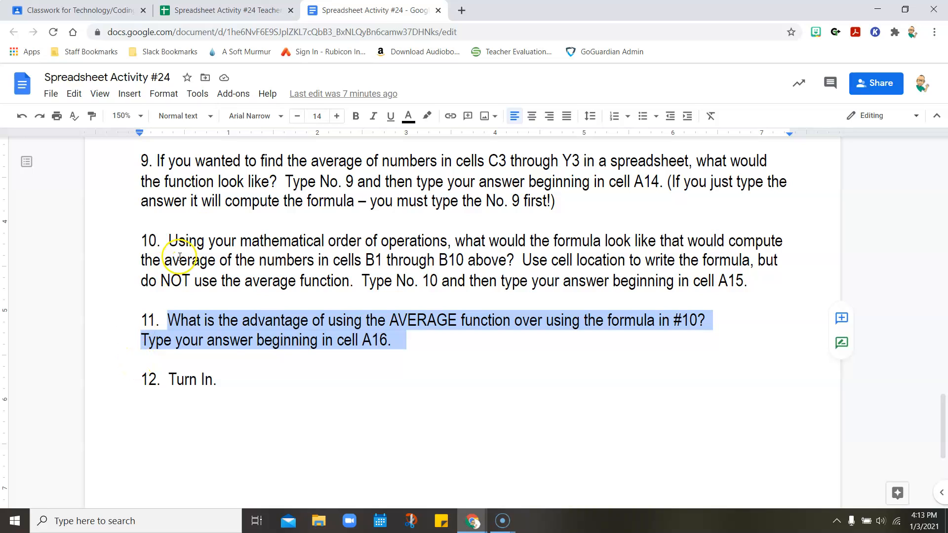
Switch back to the Teacher Sample sheet and delete the average formula from cell B11.
{"action": "left_click", "coordinate": [227, 10]}
{"action": "left_click", "coordinate": [169, 365]}
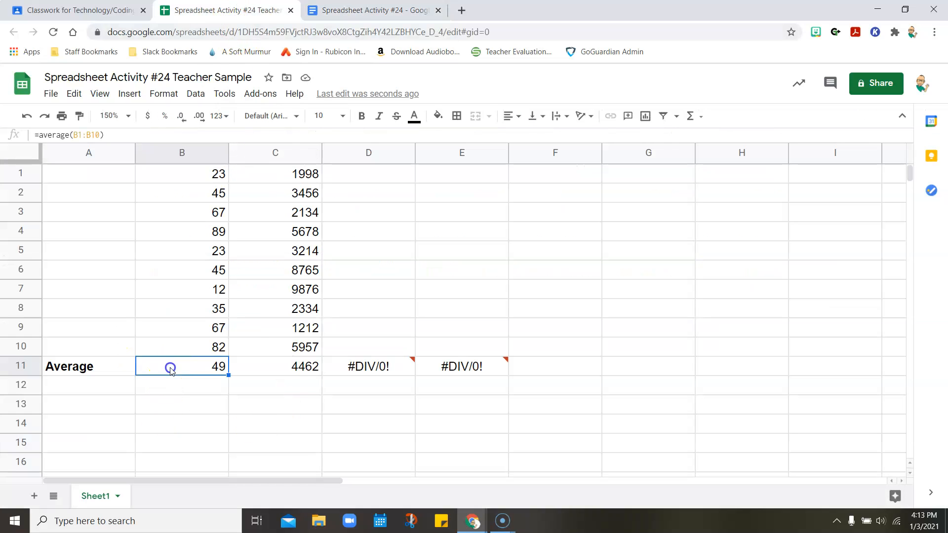
{"action": "key", "text": "Delete"}
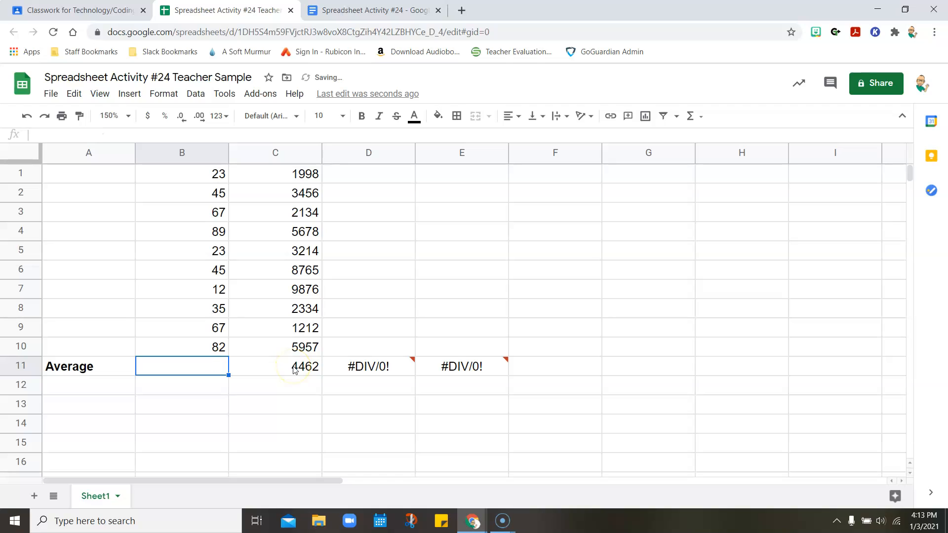
Delete the remaining average formulas from cells C11, D11 and E11.
{"action": "key", "text": "Right"}
{"action": "key", "text": "Delete"}
{"action": "key", "text": "Right"}
{"action": "key", "text": "Delete"}
{"action": "key", "text": "Right"}
{"action": "key", "text": "Delete"}
{"action": "key", "text": "Right"}
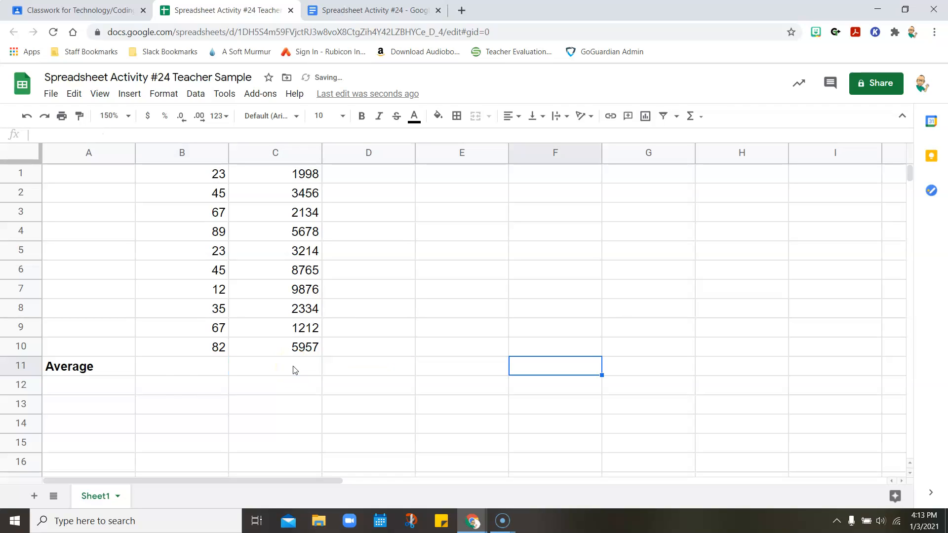
Select cell B11 and set the sheet's zoom to 200%.
{"action": "left_click", "coordinate": [182, 370]}
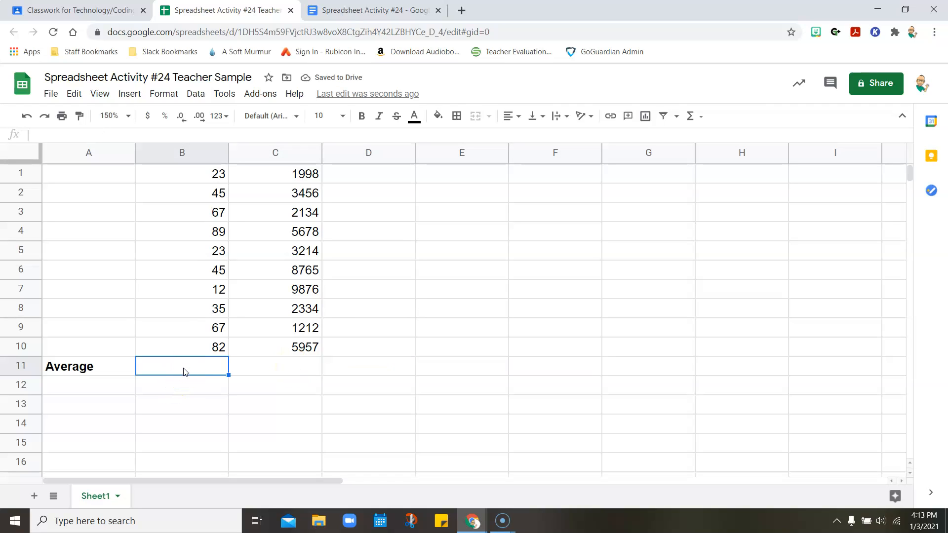
{"action": "left_click", "coordinate": [128, 115]}
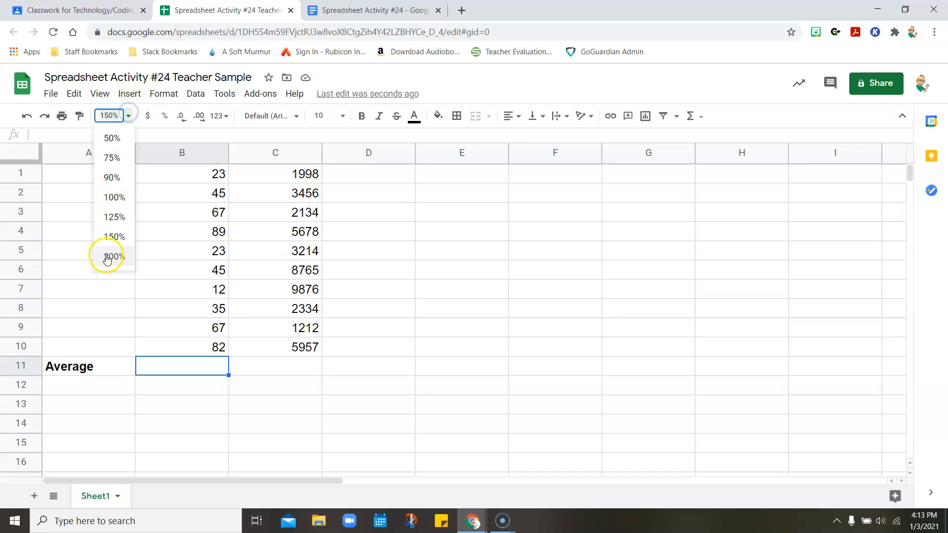
{"action": "left_click", "coordinate": [106, 258]}
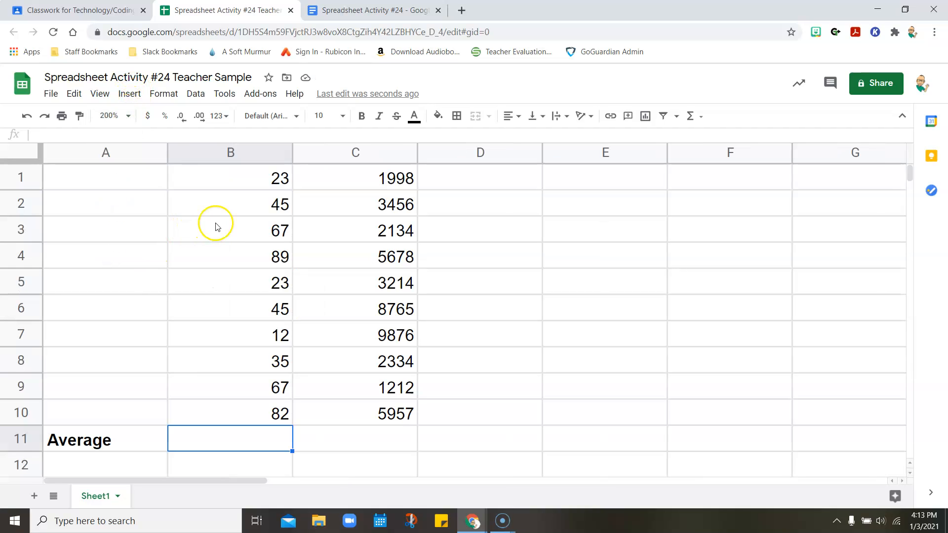
Insert the AVERAGE function for B1:B10 in cell B11 and fill the formula across row 11 through column E.
{"action": "left_click", "coordinate": [691, 121]}
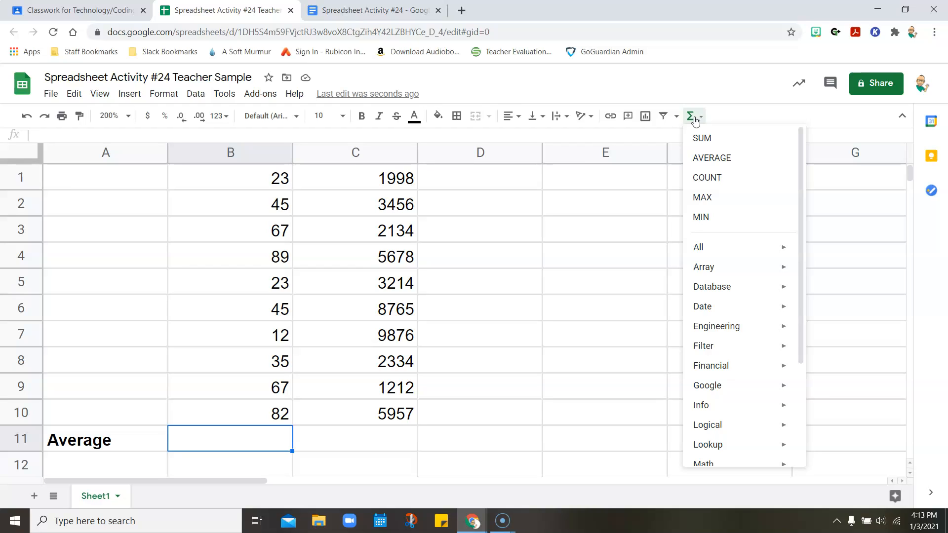
{"action": "left_click", "coordinate": [712, 157]}
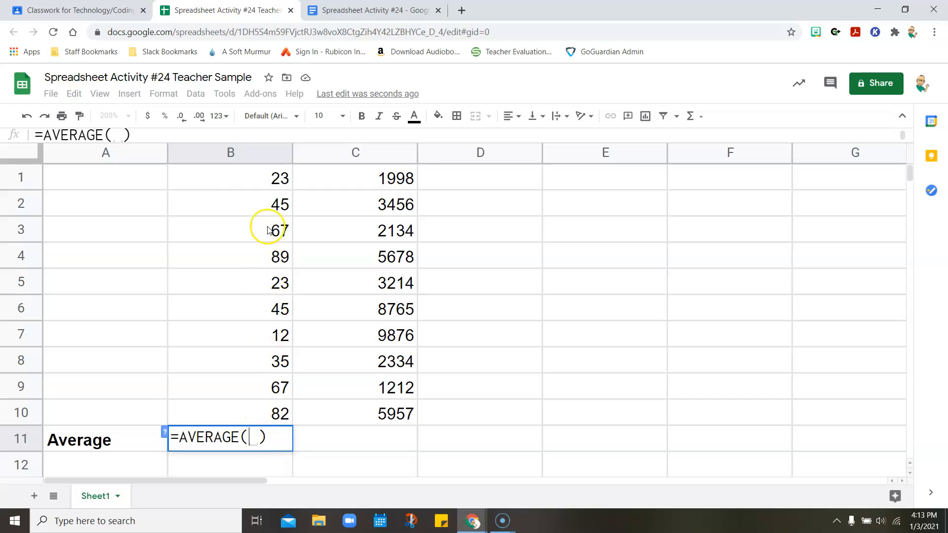
{"action": "left_click_drag", "start_coordinate": [256, 182], "coordinate": [250, 406]}
{"action": "key", "text": "Return"}
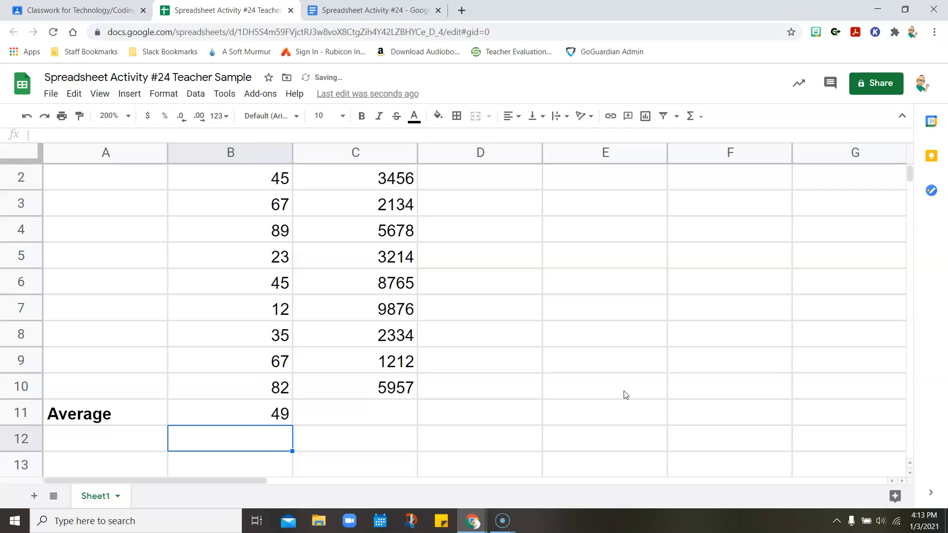
{"action": "left_click", "coordinate": [211, 416]}
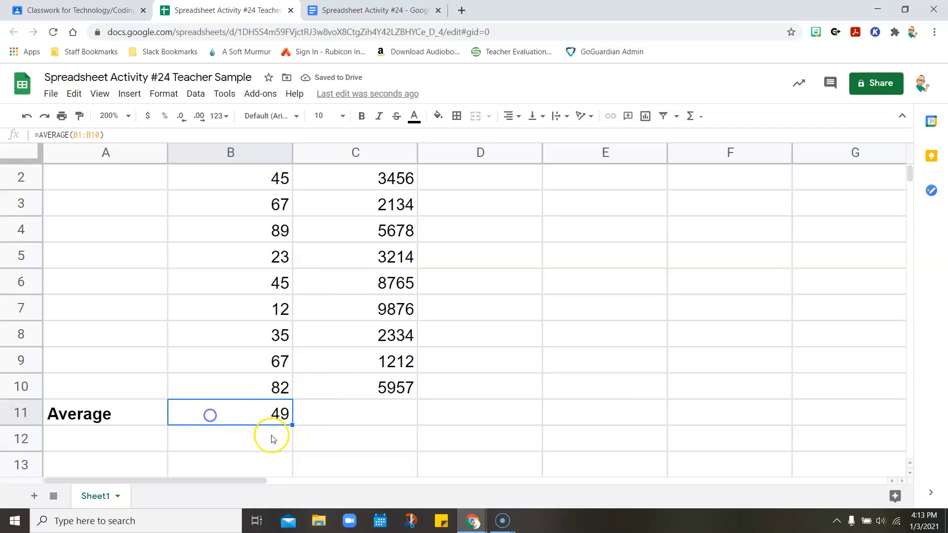
{"action": "left_click_drag", "start_coordinate": [292, 425], "coordinate": [594, 421]}
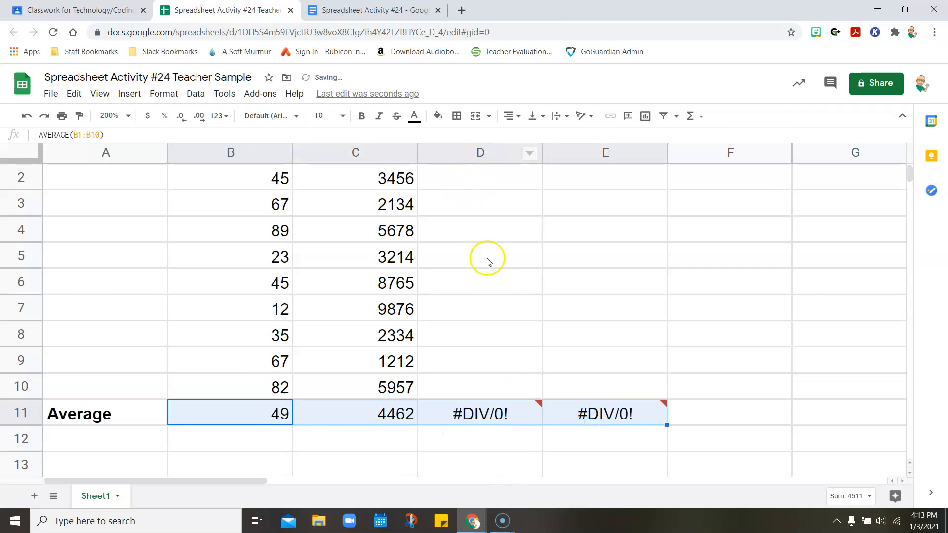